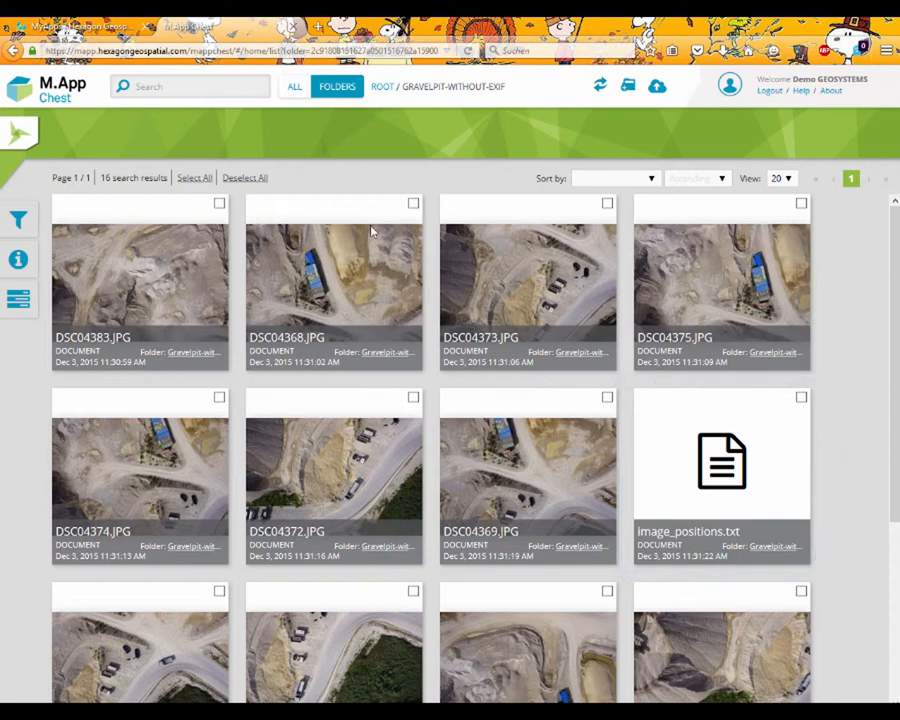
Switch to GeoApp.UAS from the MyApps page and start a new UAS data processing setup.
left_click(73, 27)
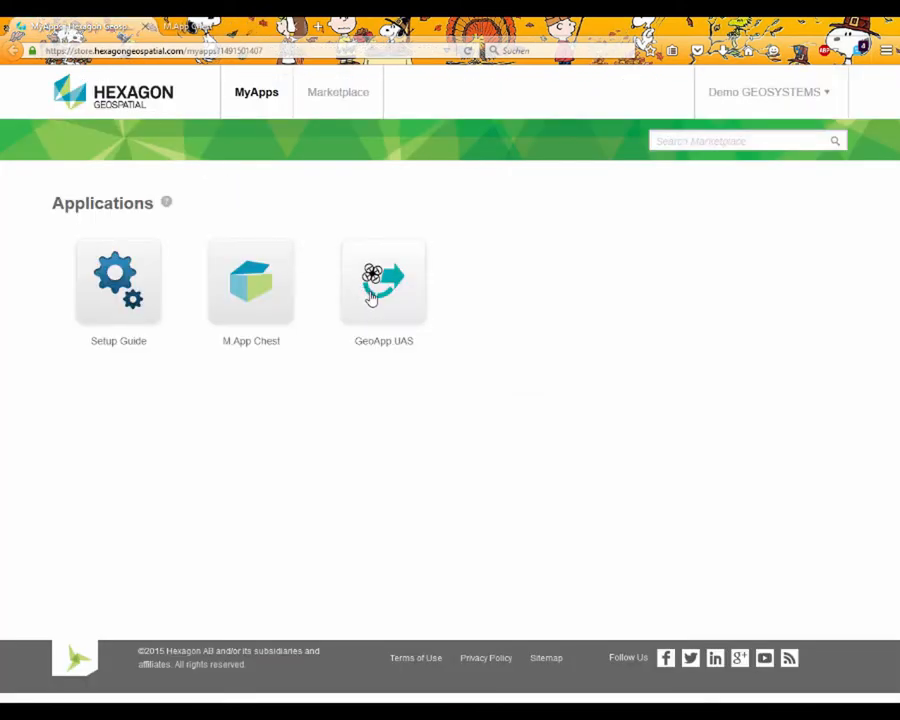
left_click(371, 298)
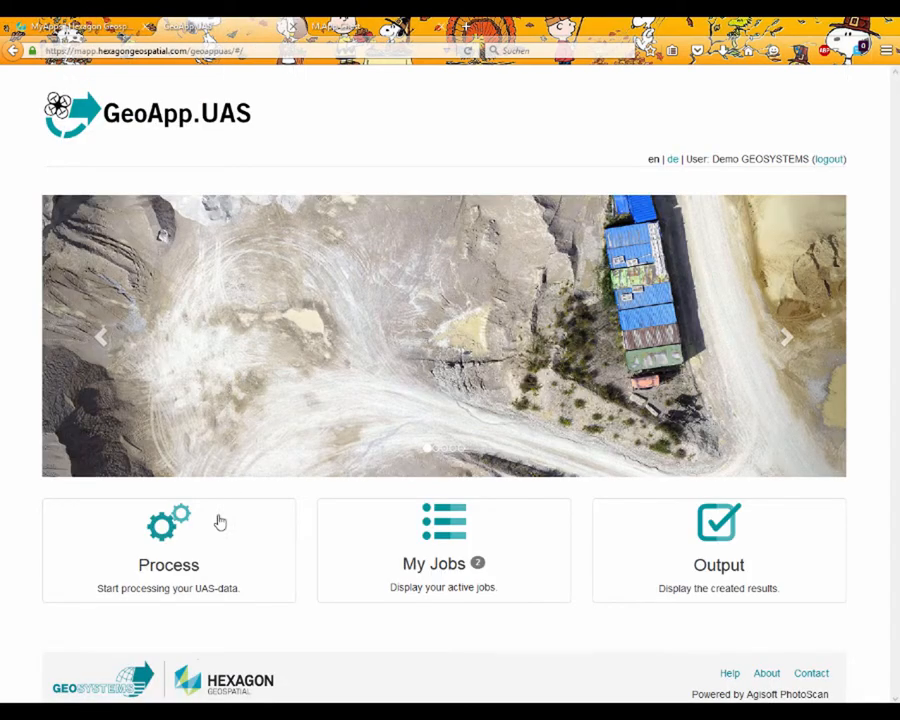
left_click(202, 558)
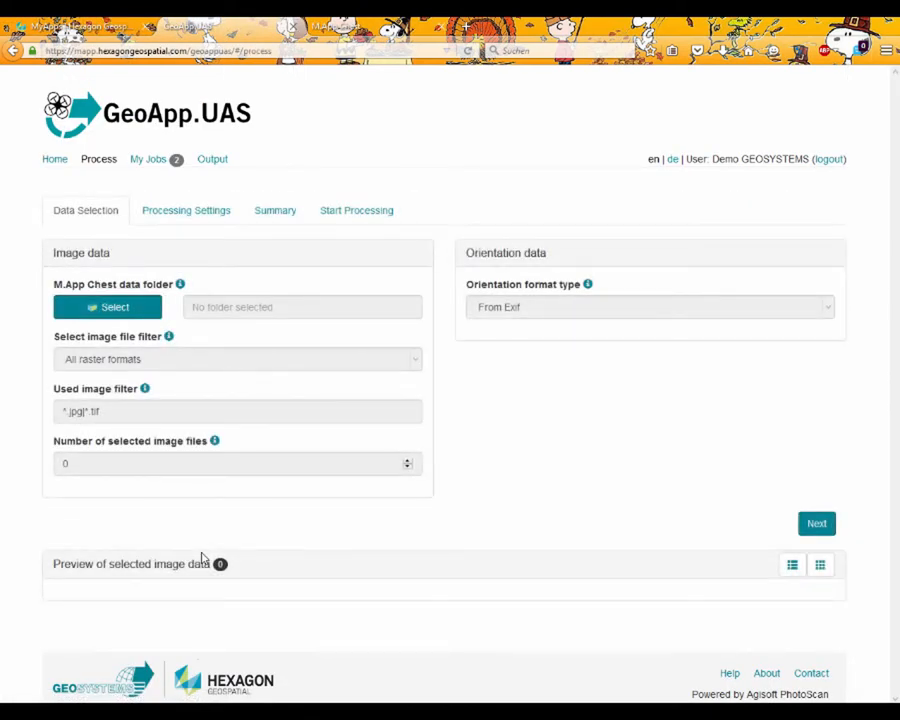
Choose Gravelpit-without-Exif as the M.App Chest data folder and set the orientation format type to Custom format definitions.
left_click(133, 307)
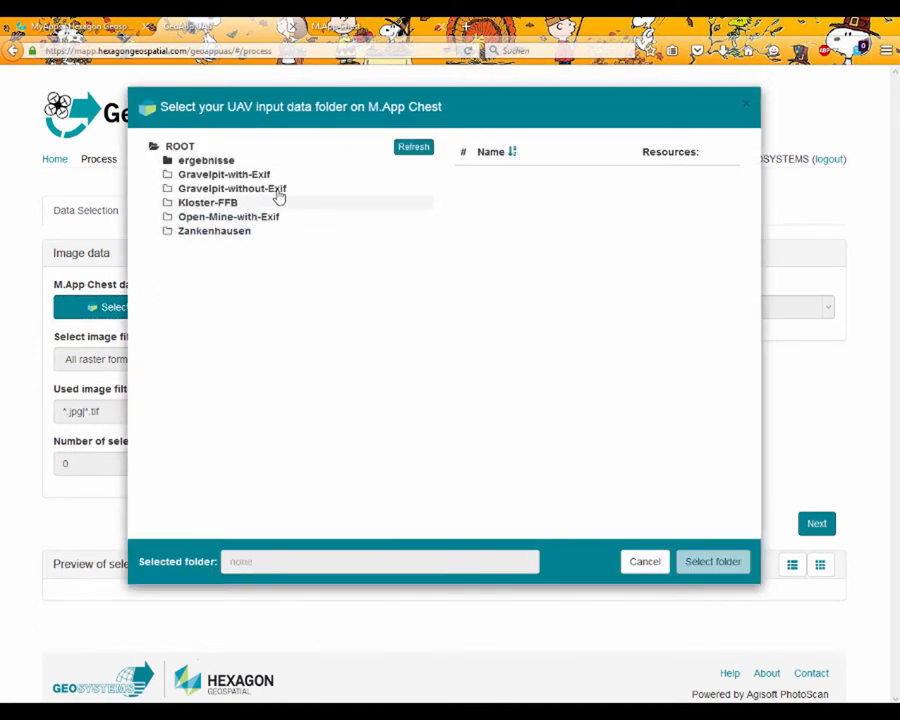
left_click(279, 196)
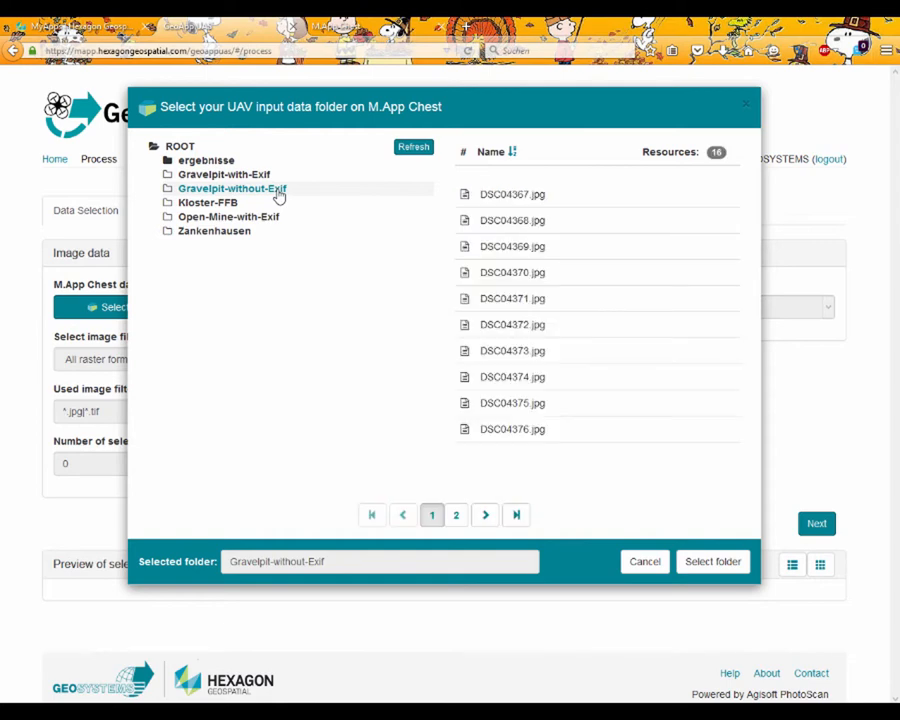
left_click(712, 562)
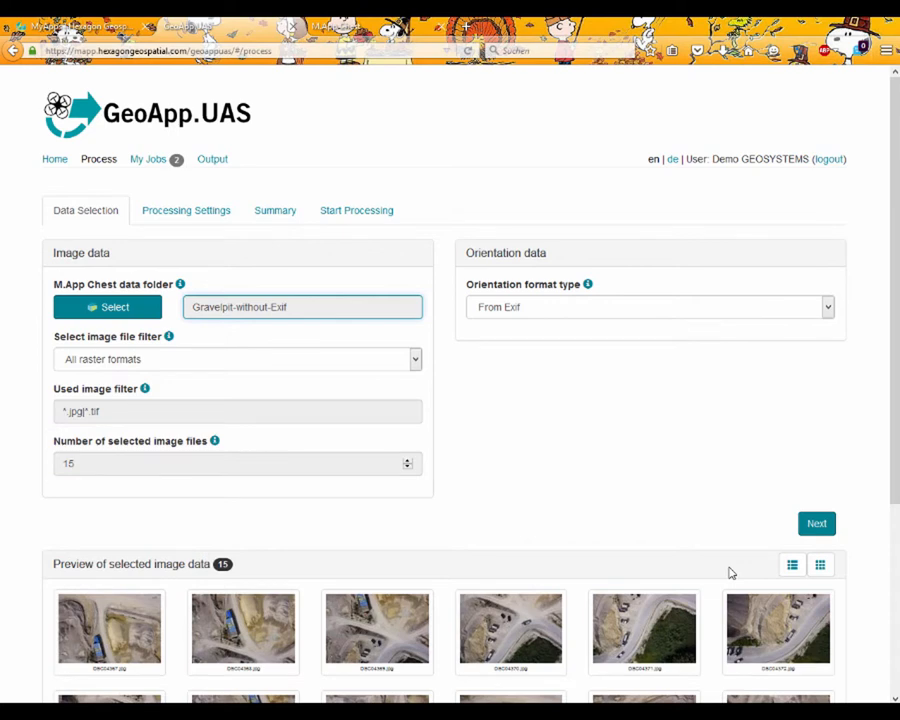
left_click(651, 316)
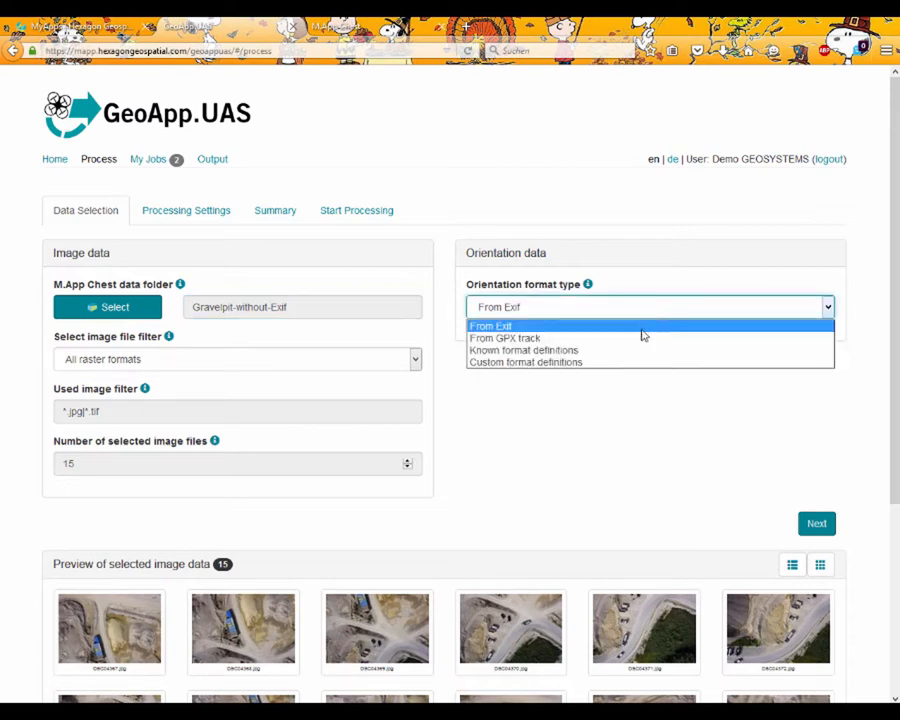
left_click(635, 362)
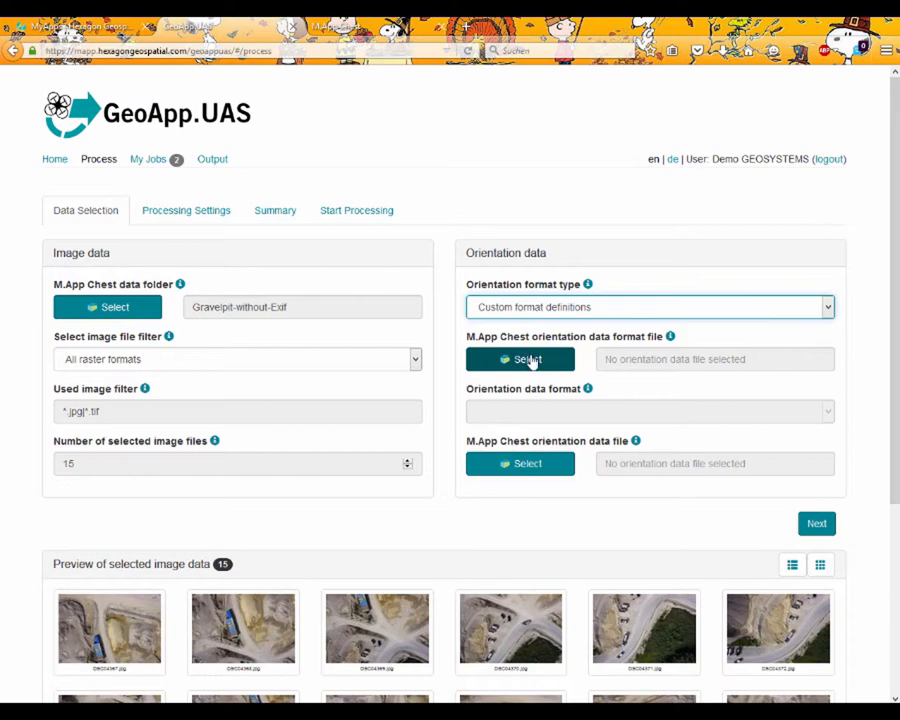
Download the orientation format editor OriDataFormatEditor.exe through the format file help text and launch it.
left_click(670, 338)
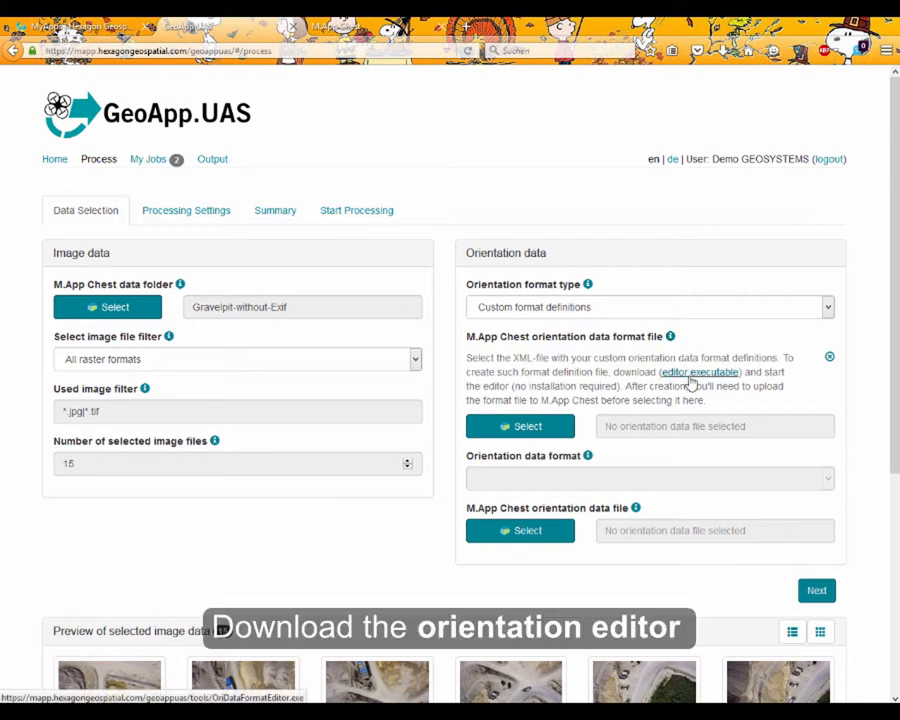
left_click(690, 372)
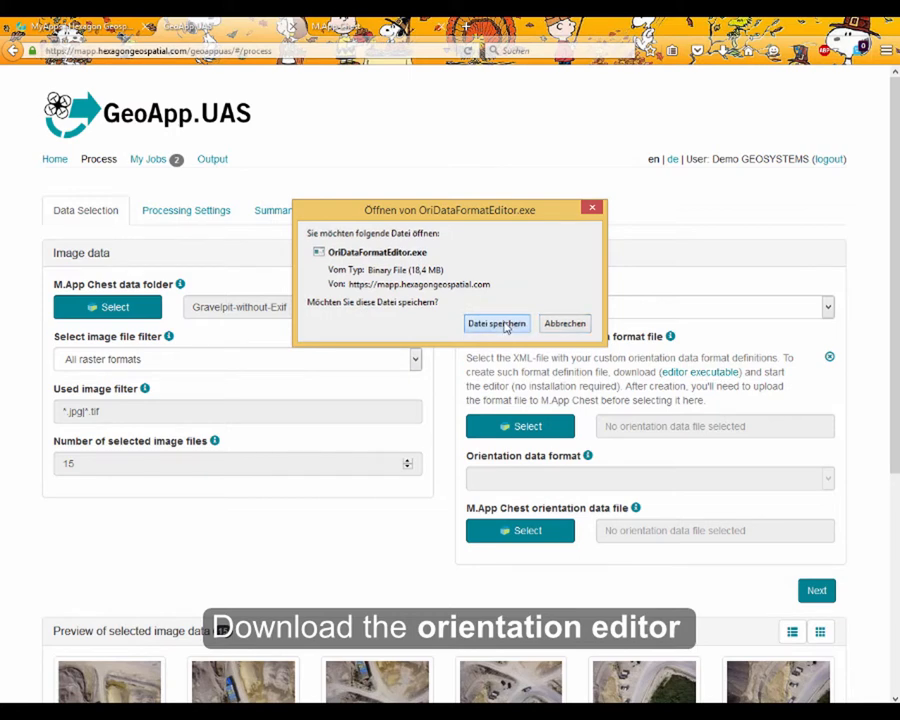
left_click(505, 325)
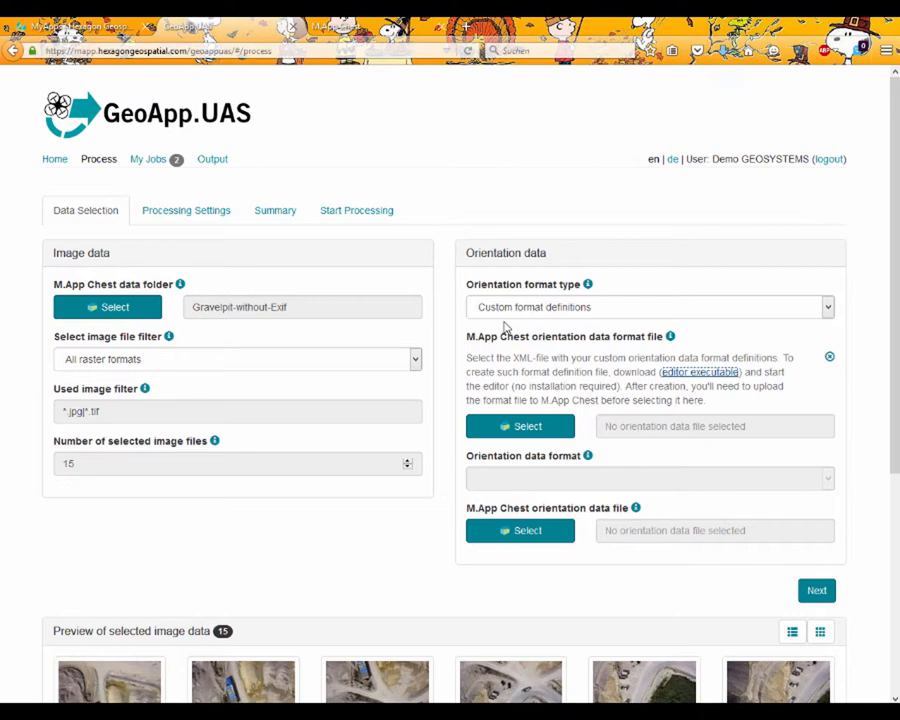
left_click(705, 52)
left_click(581, 95)
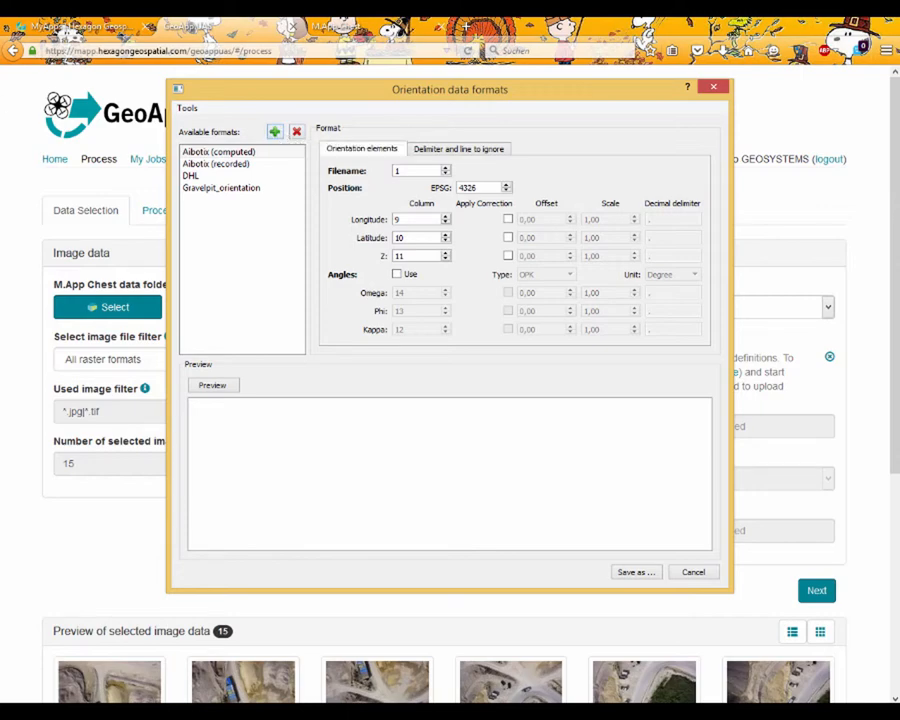
Examine the column structure of image_positions.txt, checking the order of file name, x, y and z, and close the file.
left_click_drag(0, 157, 534, 158)
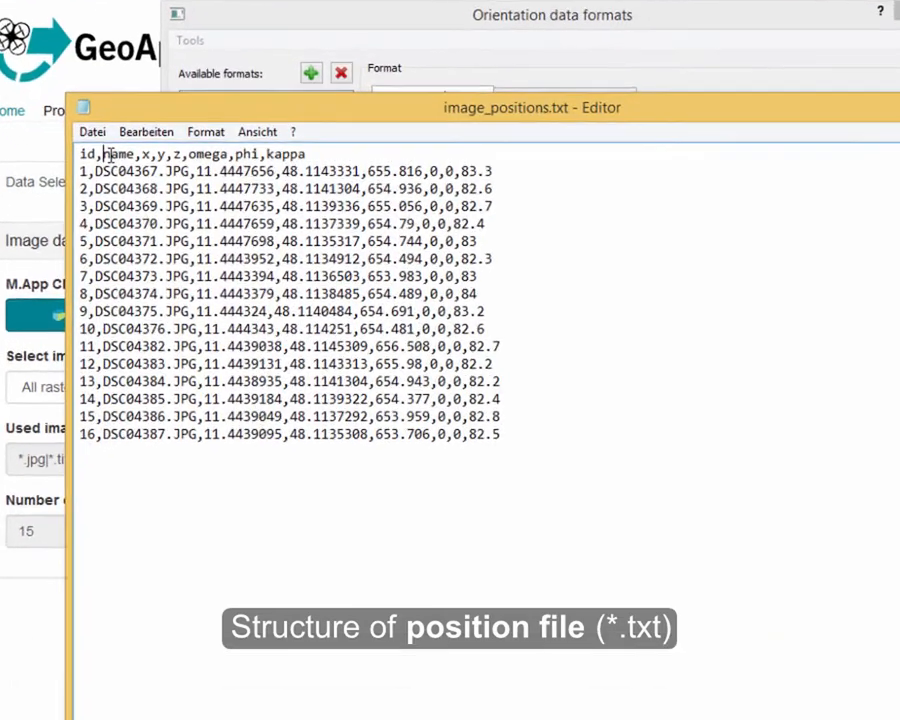
left_click_drag(124, 190, 160, 192)
left_click_drag(143, 110, 192, 100)
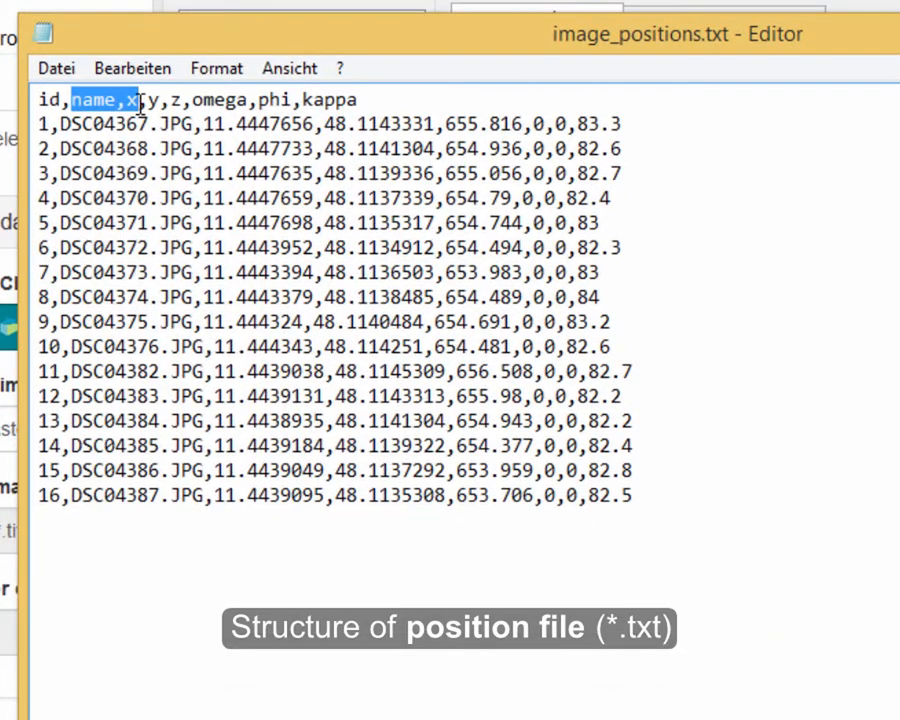
left_click_drag(63, 124, 525, 124)
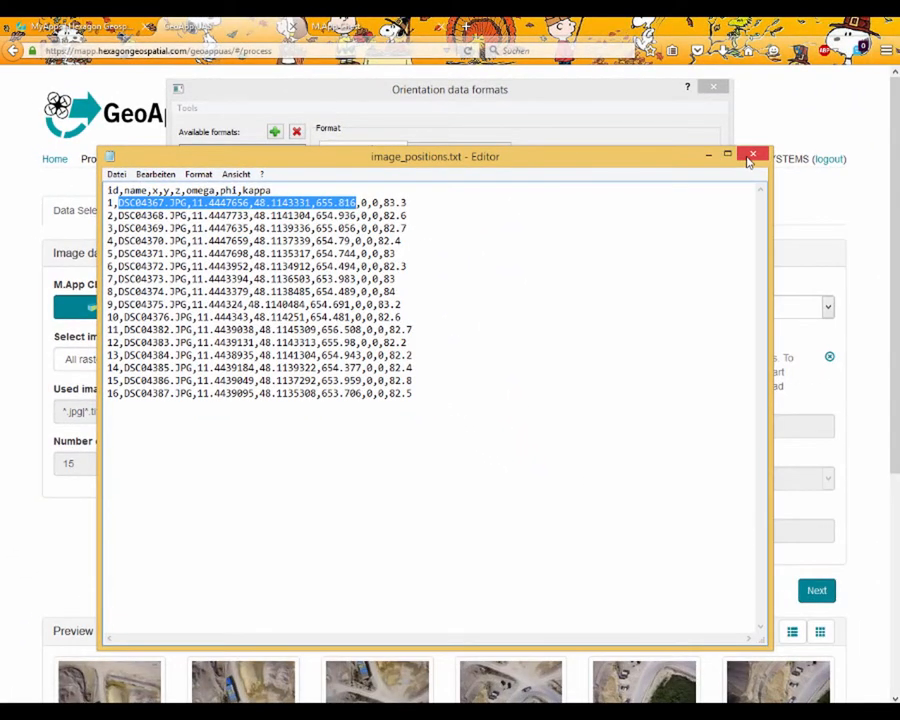
left_click(751, 157)
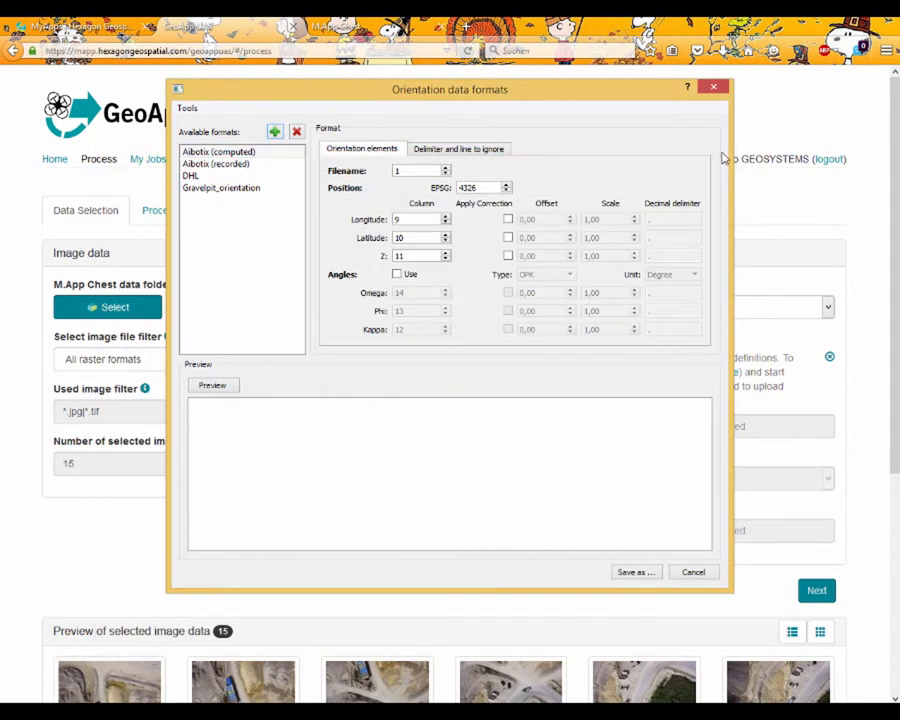
Add a new orientation data format named Gravelpit_NO-EXIF.
left_click(275, 131)
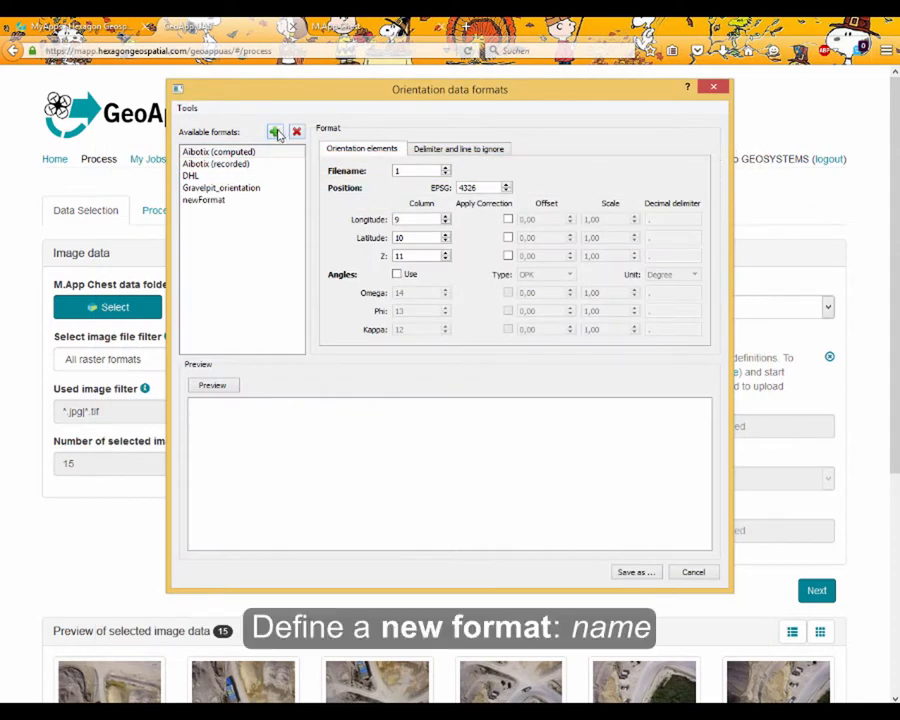
left_click(222, 200)
double_click(222, 200)
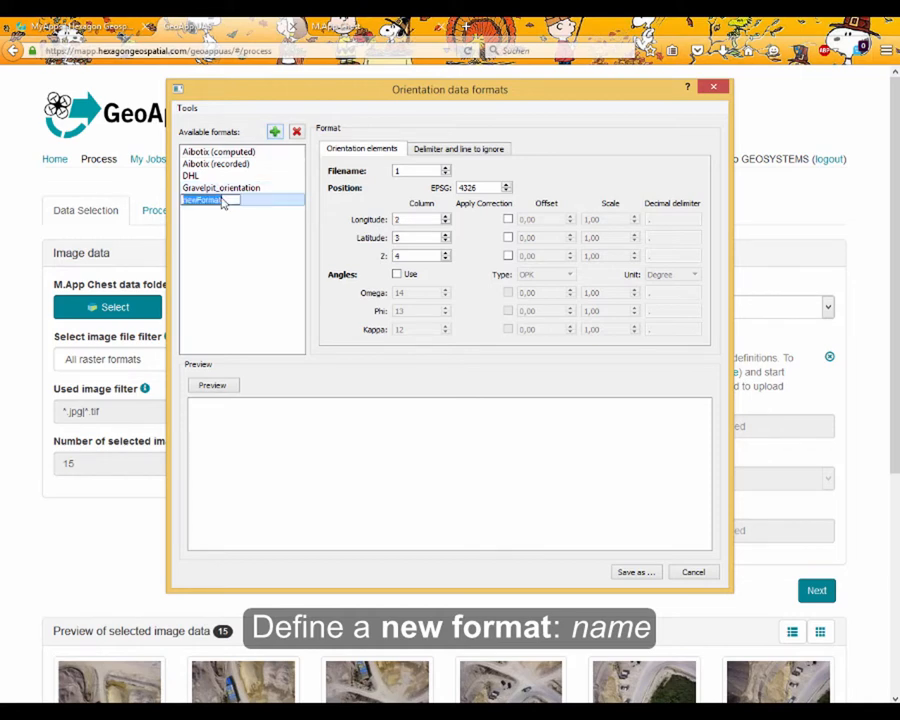
type("Gravelpit_NO-EXIF")
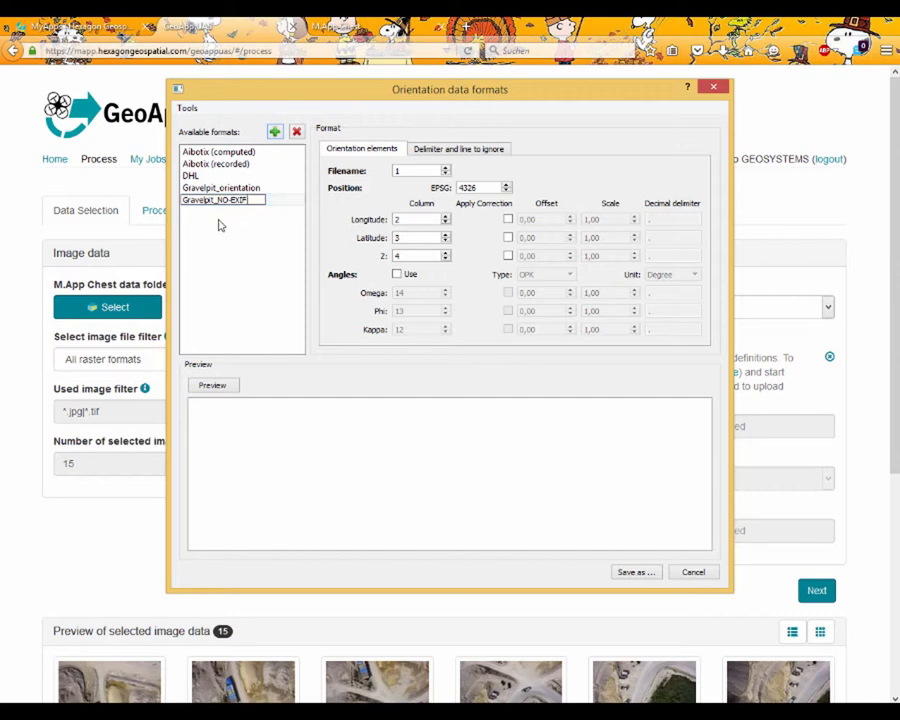
key("Return")
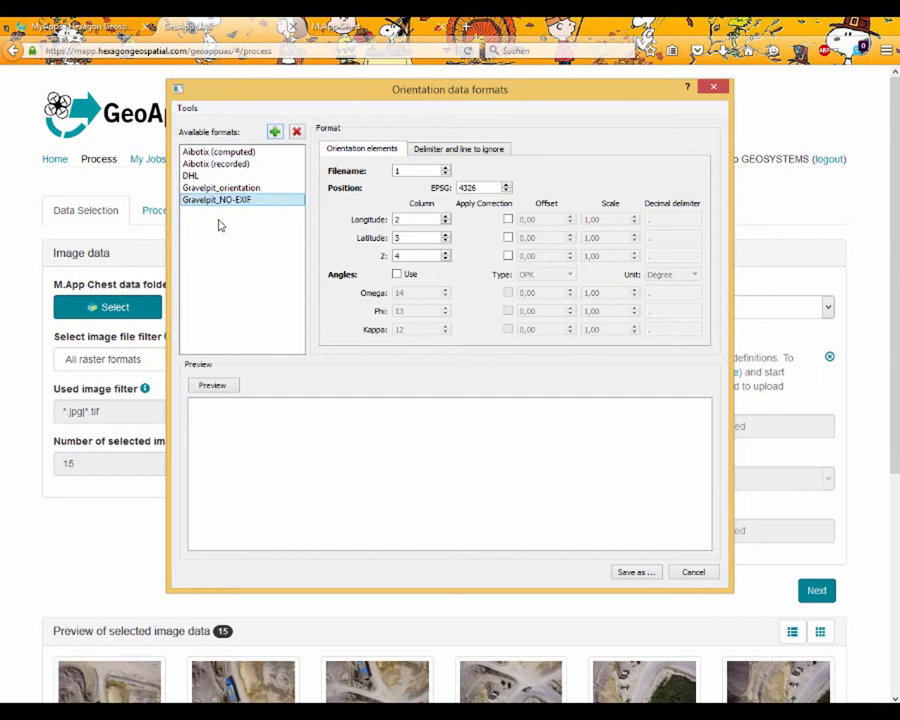
Assign the format's columns: Filename 2, Longitude 3, Latitude 4 and Z 5.
double_click(393, 171)
type("2")
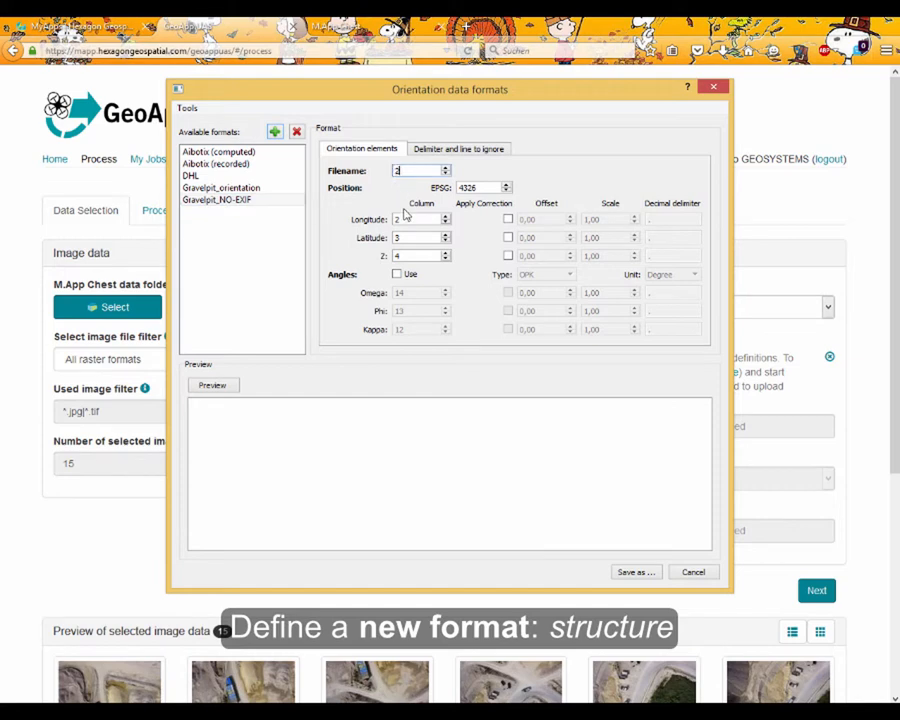
double_click(390, 219)
type("3")
double_click(400, 237)
type("4")
double_click(398, 255)
type("5")
Check the Comma delimiter of the Gravelpit_NO-EXIF format and add line 1 as a line to ignore.
left_click(478, 152)
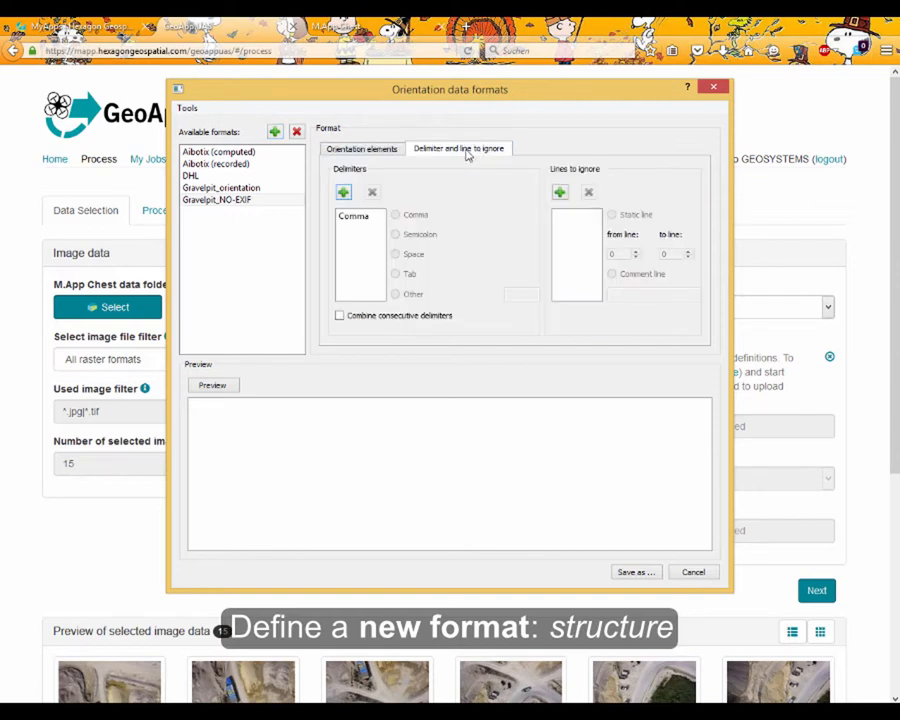
left_click(360, 217)
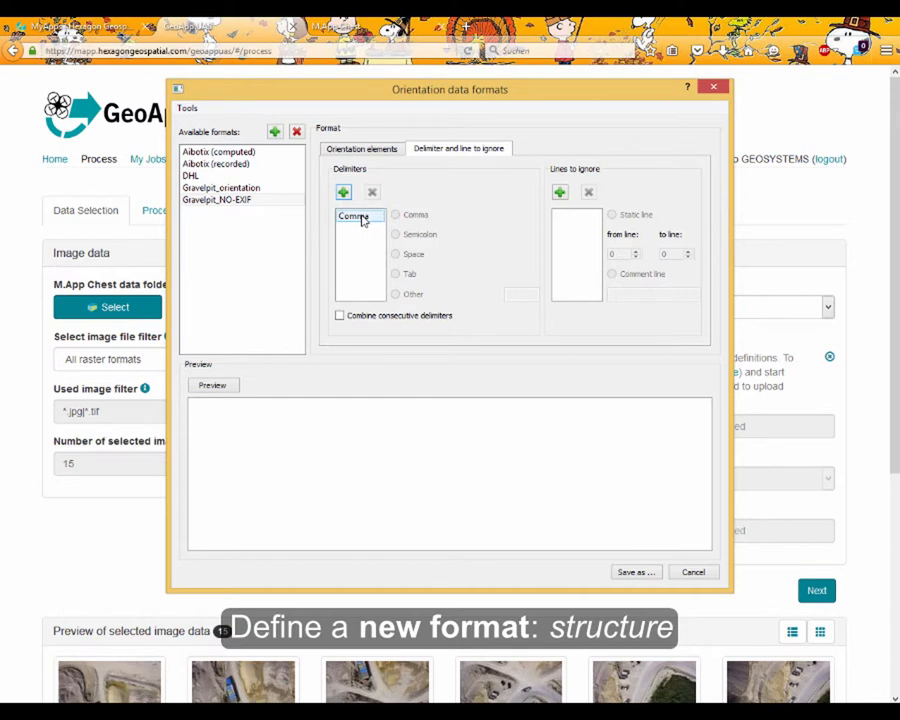
left_click(559, 192)
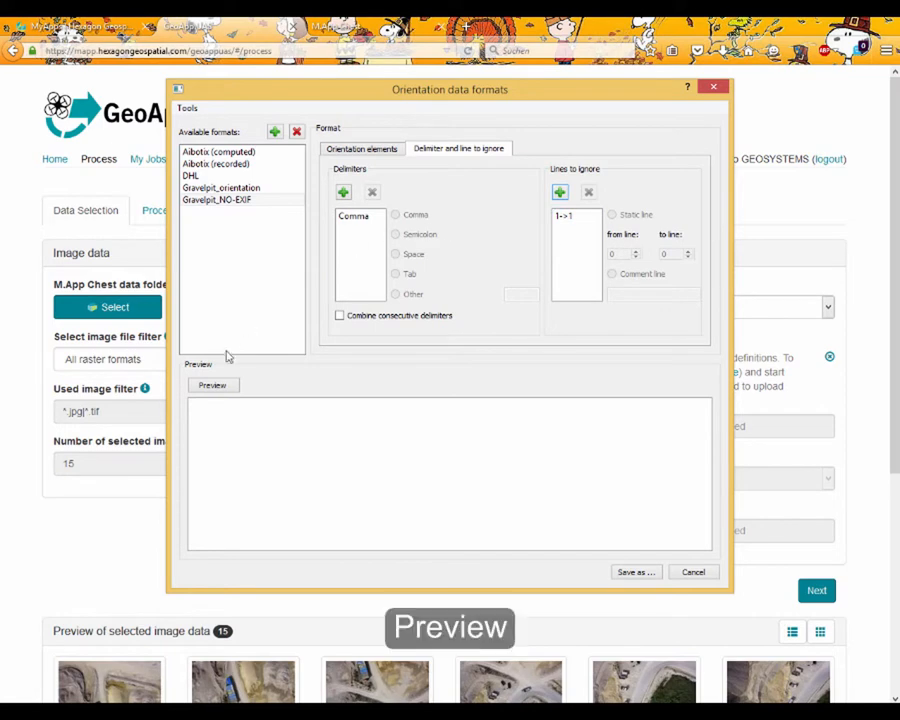
Preview the new format with image_positions.txt from the gravel-pit example data folder.
left_click(222, 388)
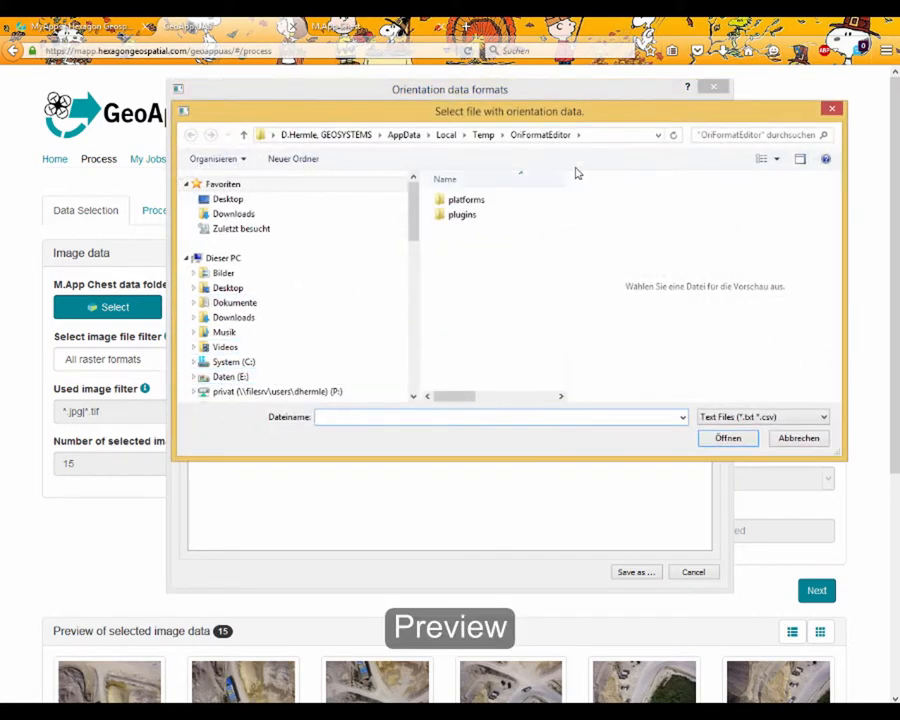
left_click(597, 141)
type("V:\\GEO_Produkte\\GEOSYSTEMS\\UAV-Workflow\\ExampleData\\gravel-pit")
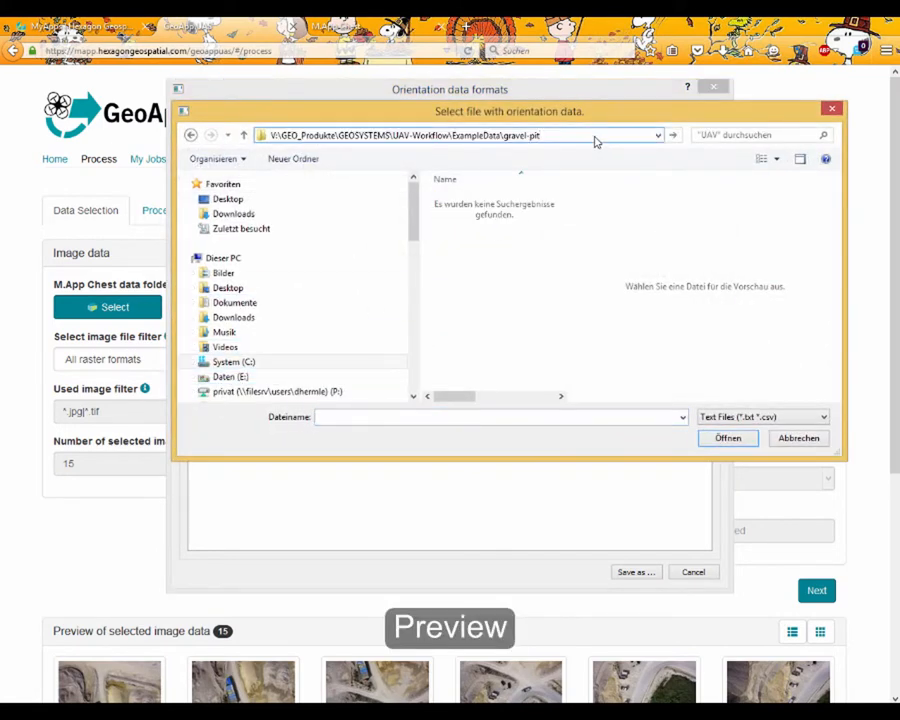
key("Return")
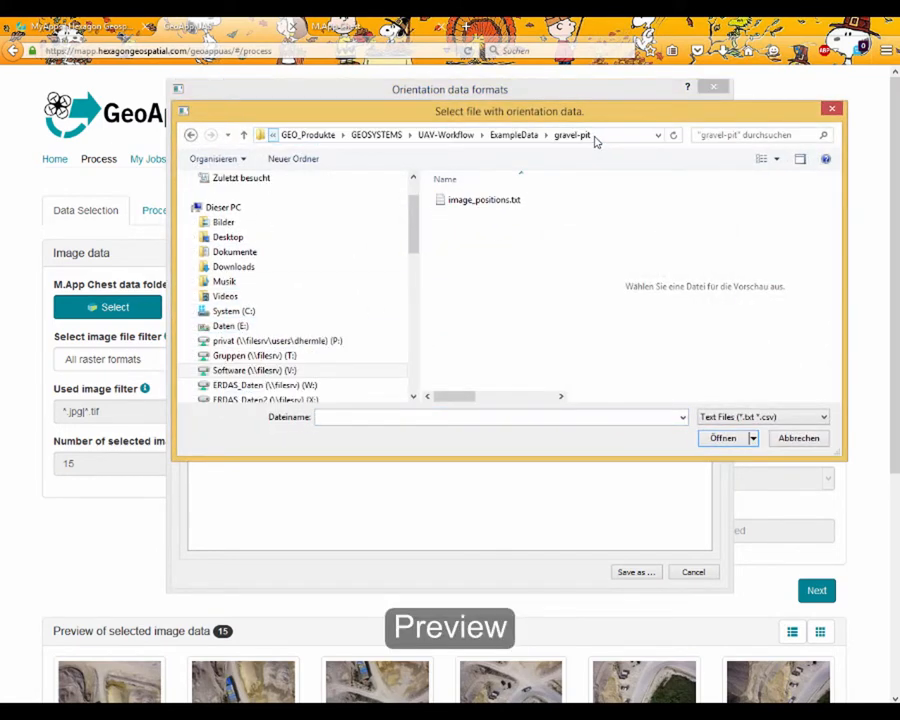
left_click(511, 201)
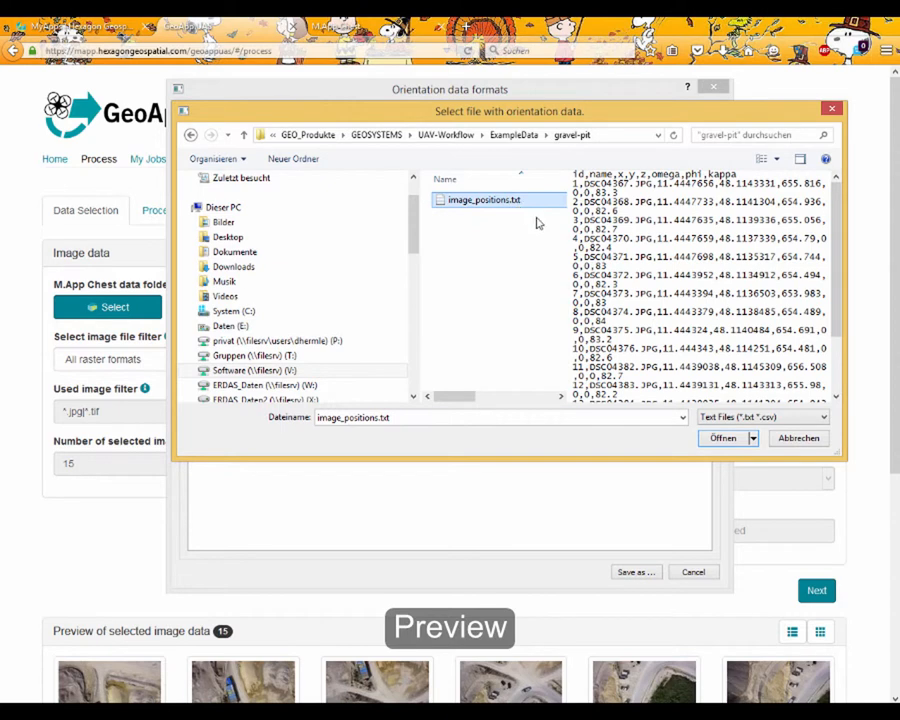
left_click(718, 438)
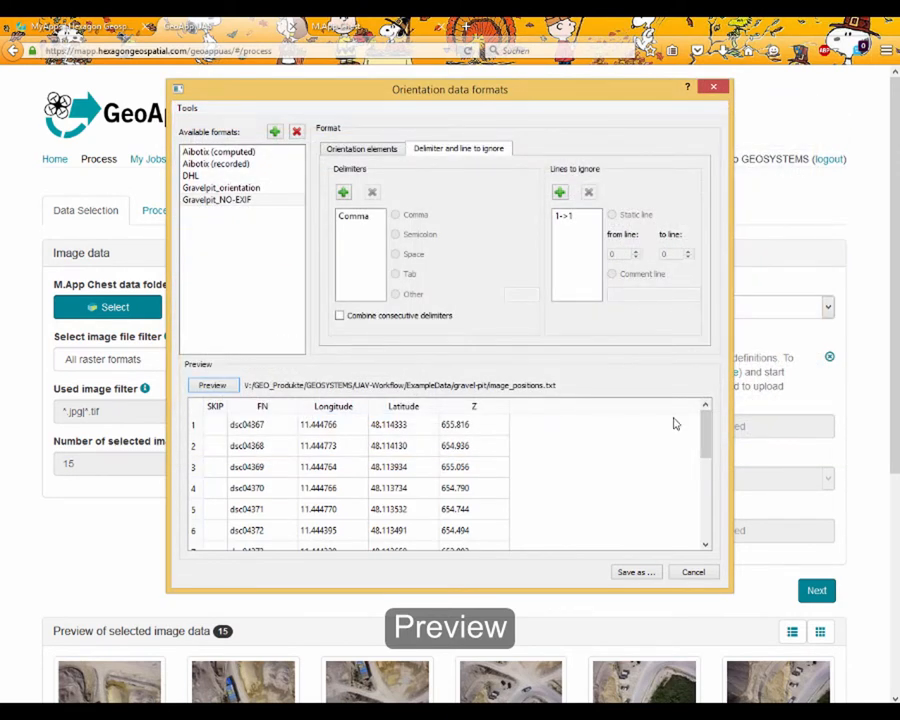
Save the format definitions as OrientationDataFormats_Gravelpit_NO-EXIF.xml in C:\ProgramData\GEOSYSTEMS\UAV.
left_click(643, 573)
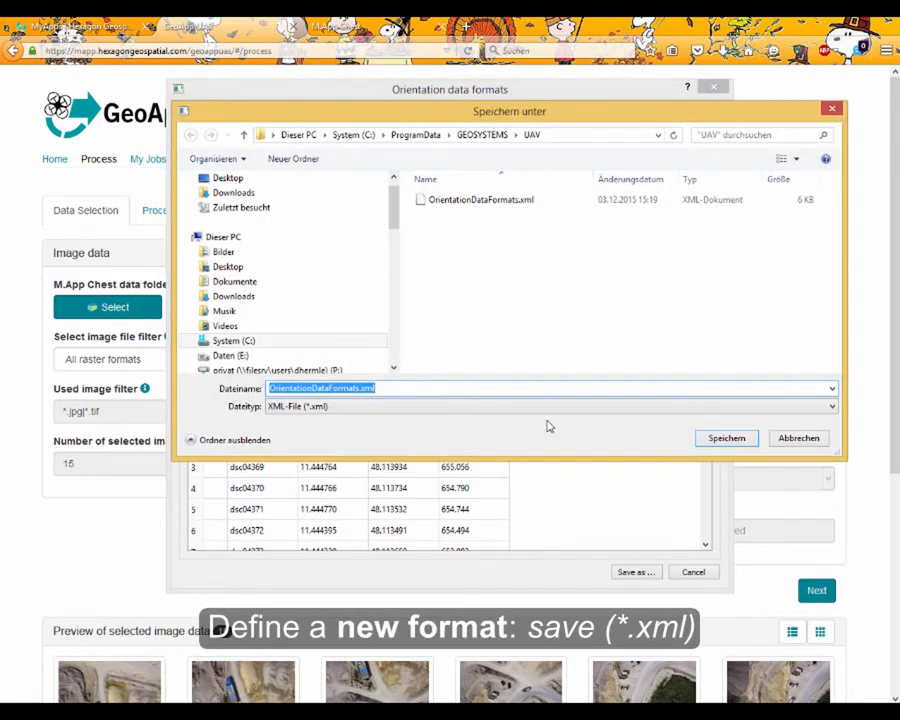
left_click(362, 389)
type("_travelpi")
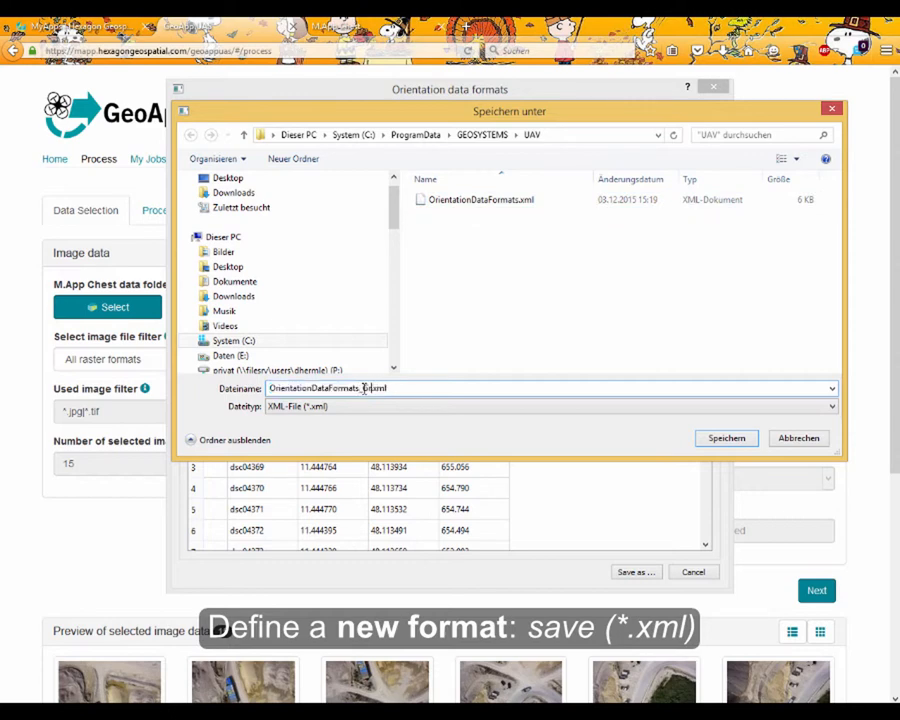
type("t_NO-EXIF")
left_click(582, 141)
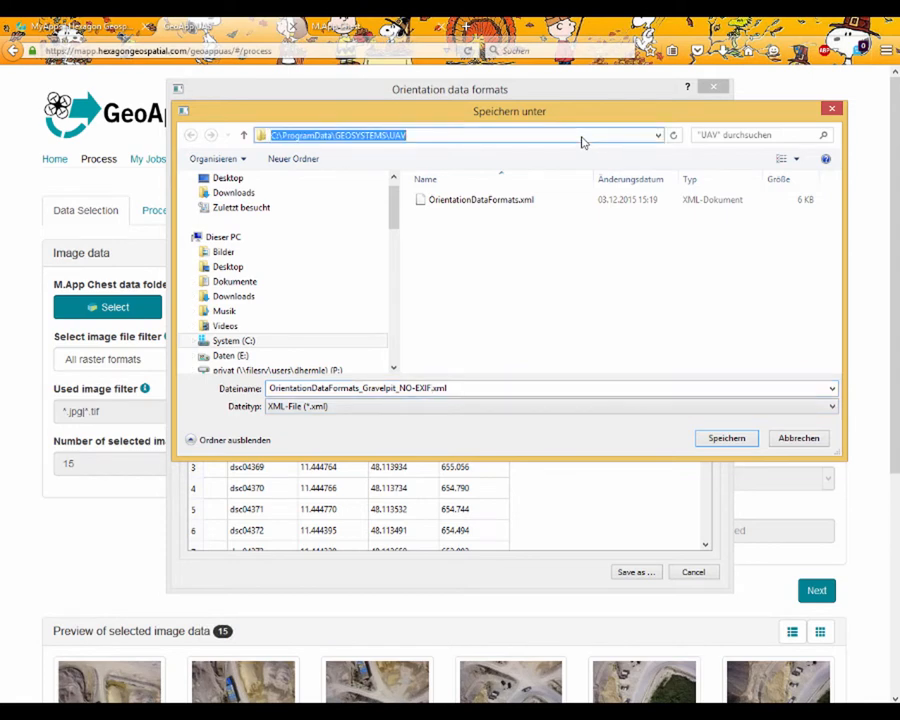
left_click(754, 443)
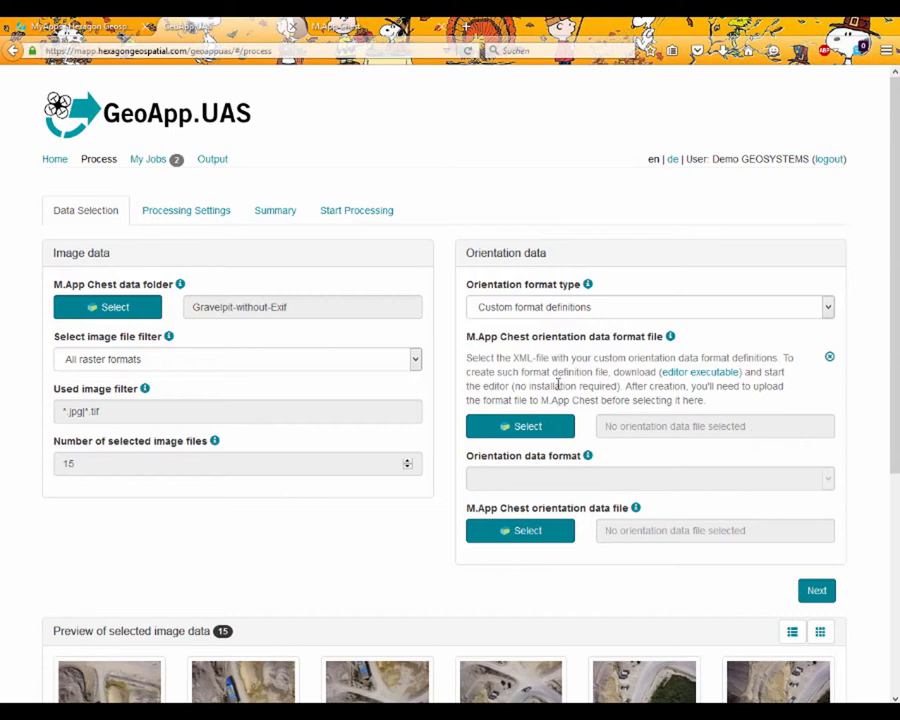
Open M.App Chest from the MyApps page and go to the Gravelpit-without-Exif folder.
left_click(87, 27)
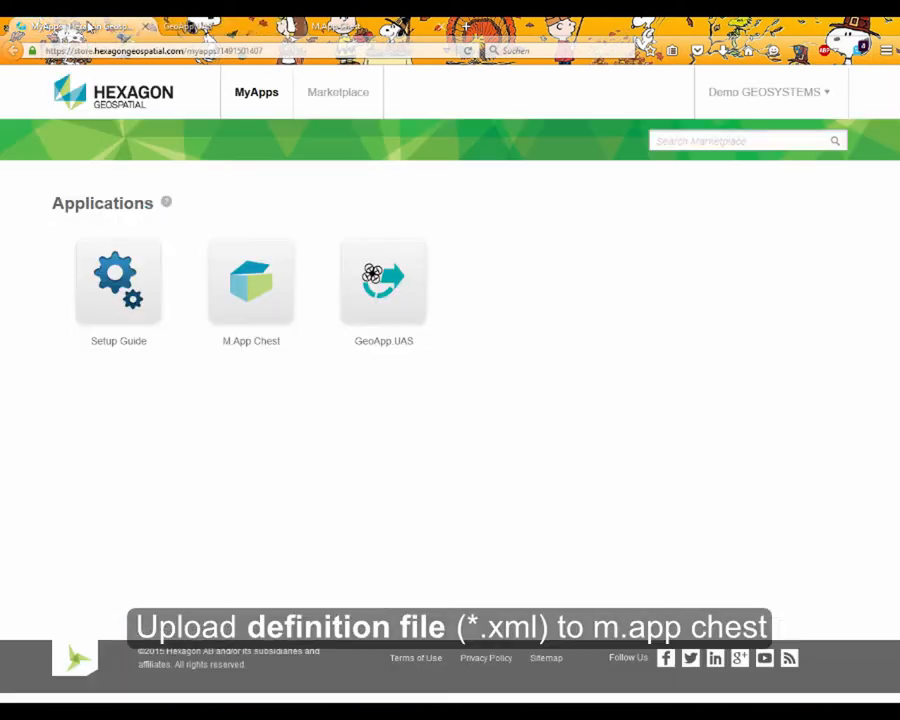
left_click(241, 313)
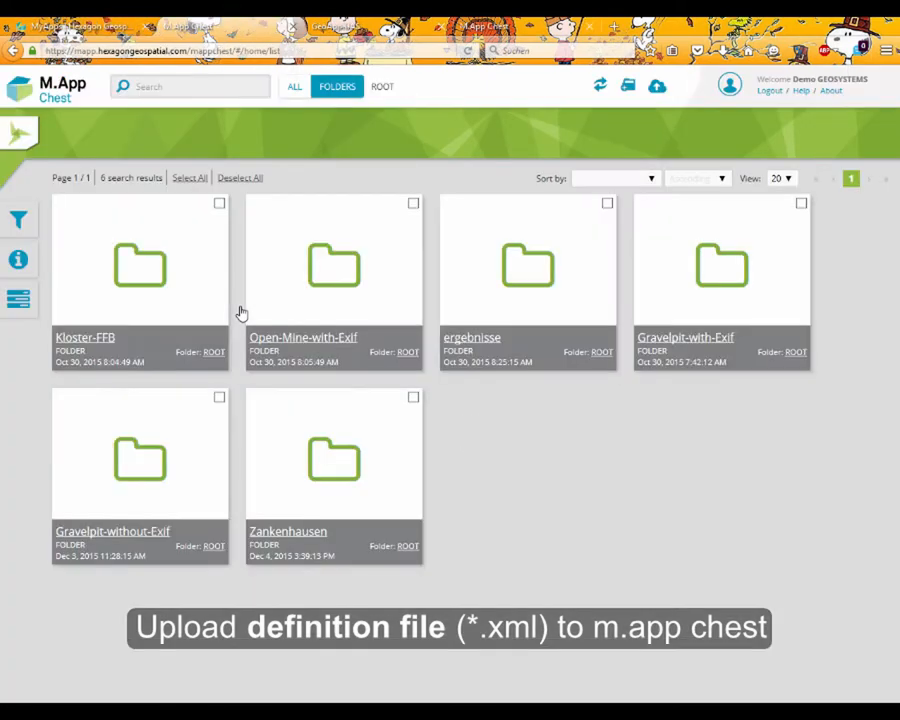
left_click(133, 455)
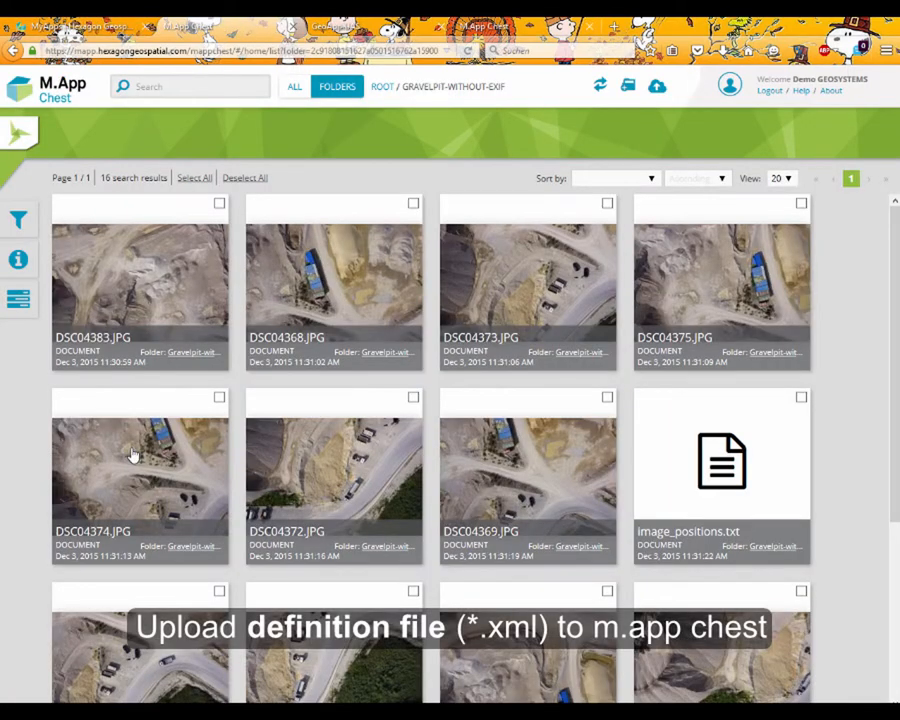
Upload OrientationDataFormats_Gravelpit_NO-EXIF.xml from C:\ProgramData\GEOSYSTEMS\UAV to the Gravelpit-without-Exif folder.
left_click(659, 87)
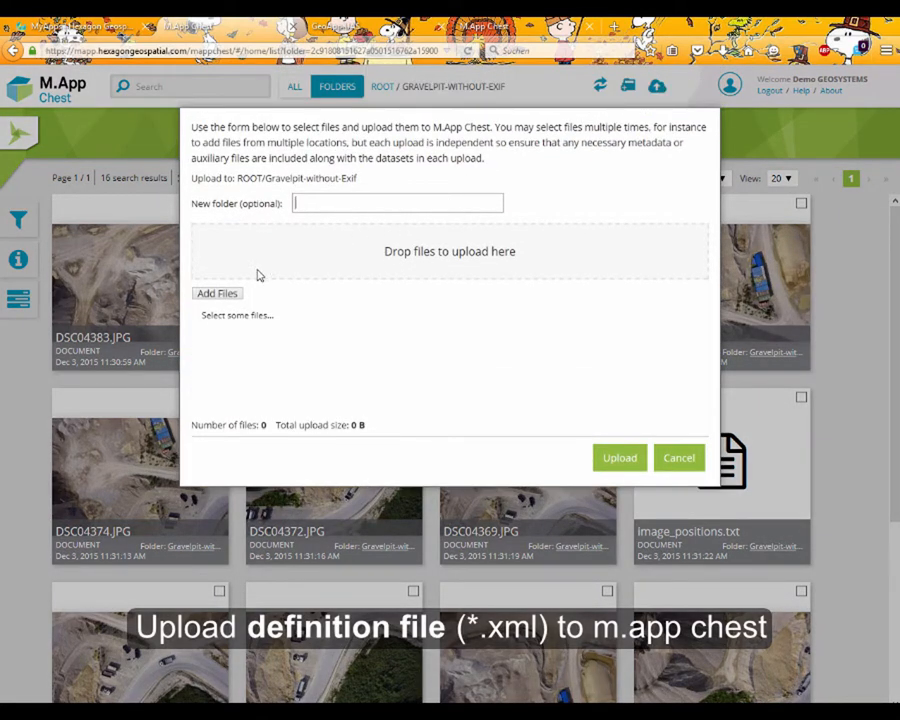
left_click(229, 296)
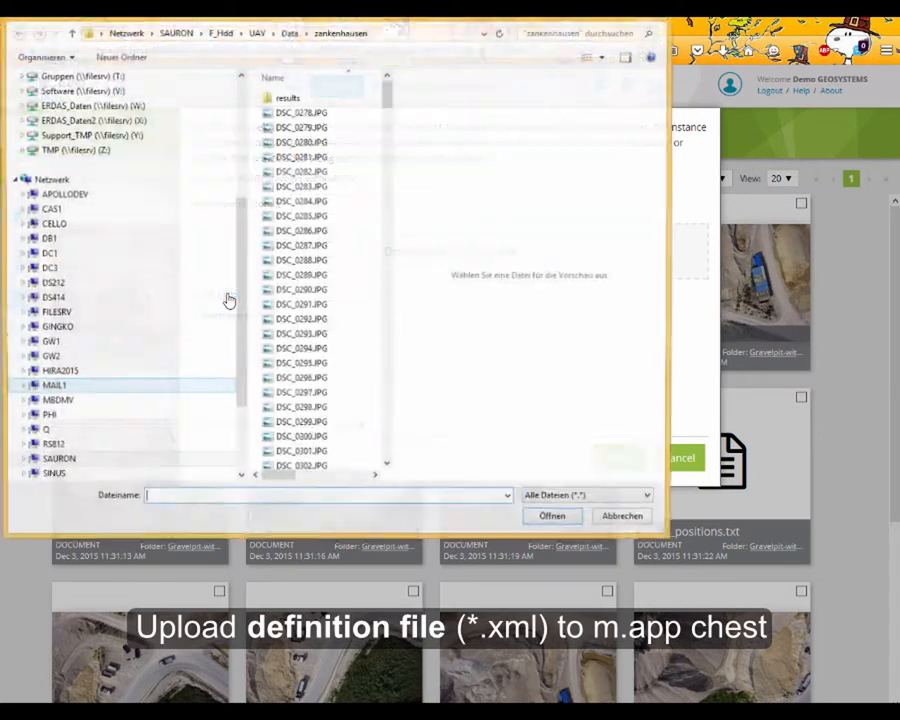
left_click(455, 34)
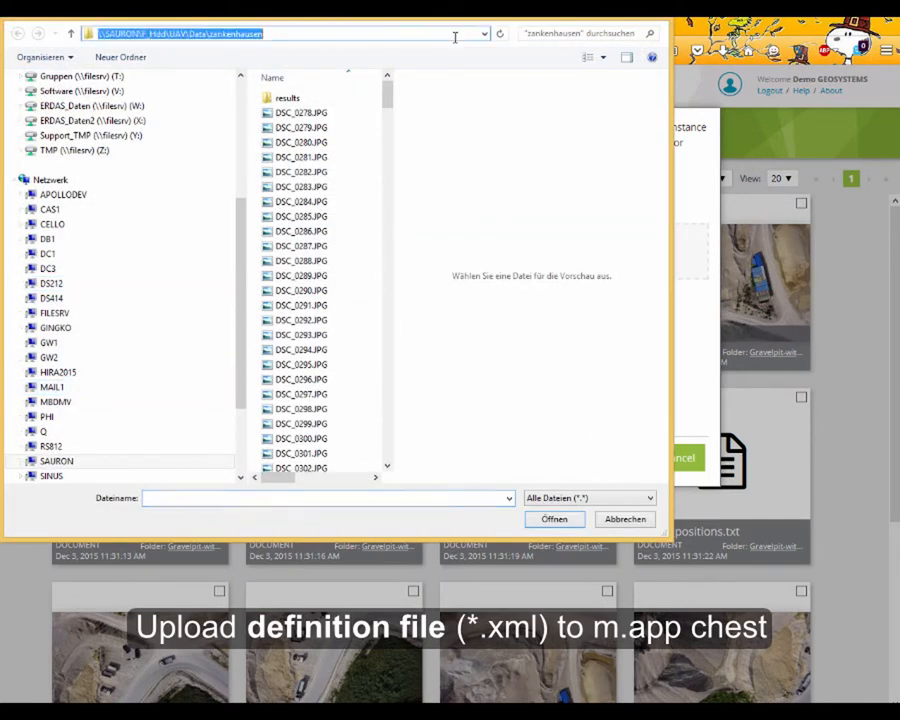
type("C:\\ProgramData\\GEOSYSTEMS\\UAV\\")
key("Return")
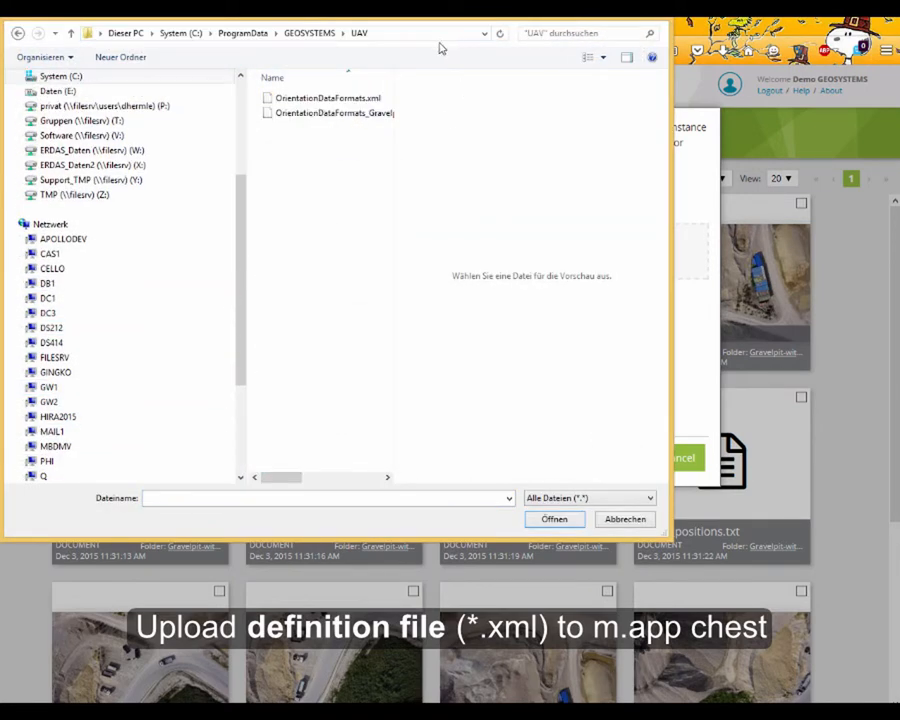
left_click(372, 114)
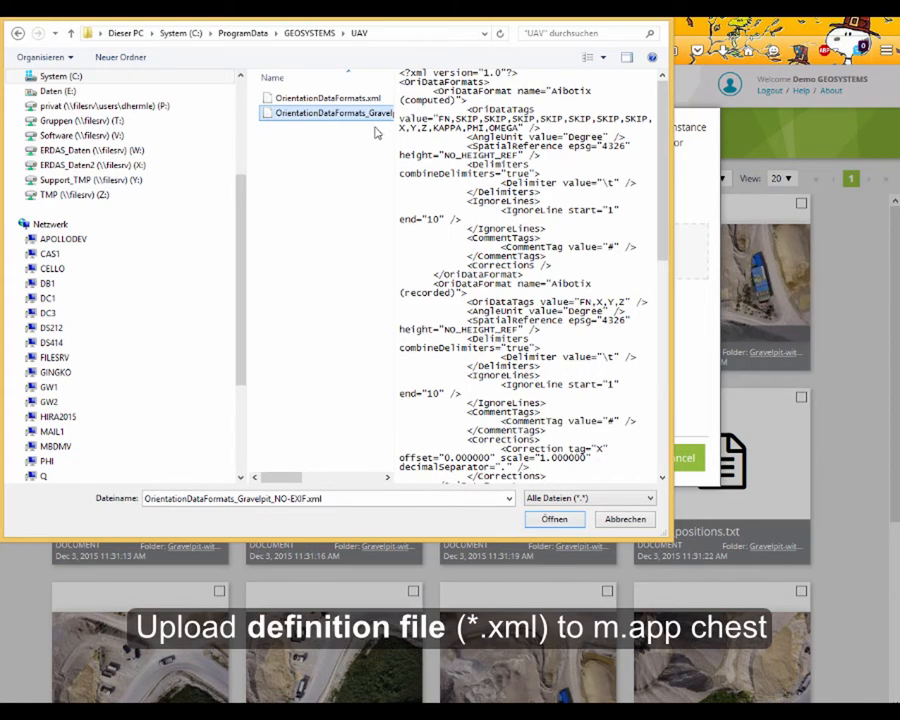
left_click(565, 518)
left_click(605, 459)
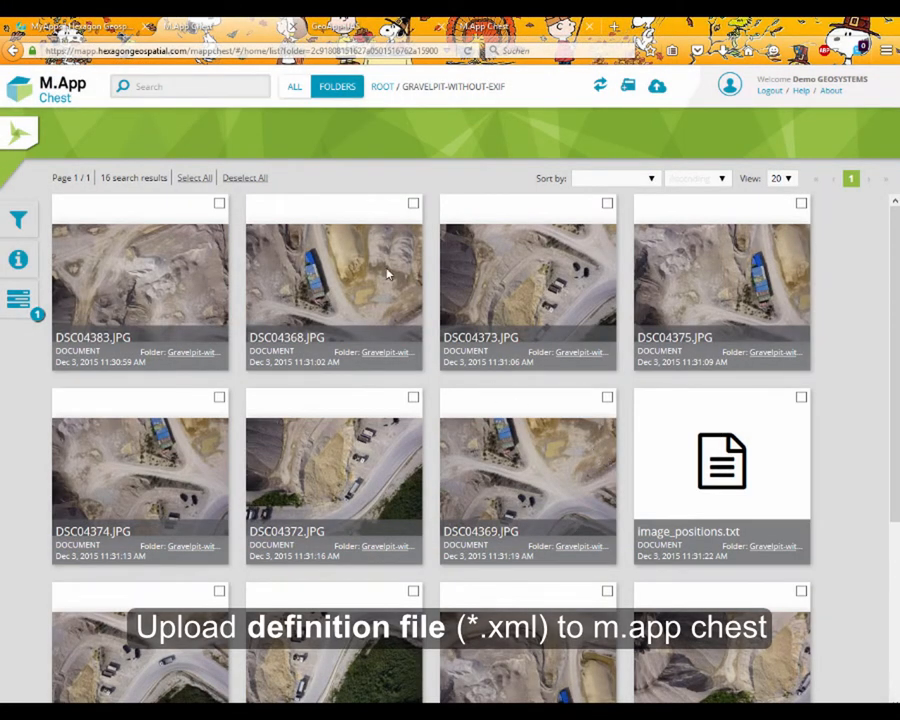
In GeoApp.UAS, select OrientationDataFormats_Gravelpit_NO-EXIF.xml as the orientation data format file and Gravelpit_NO-EXIF as the orientation data format.
left_click(351, 35)
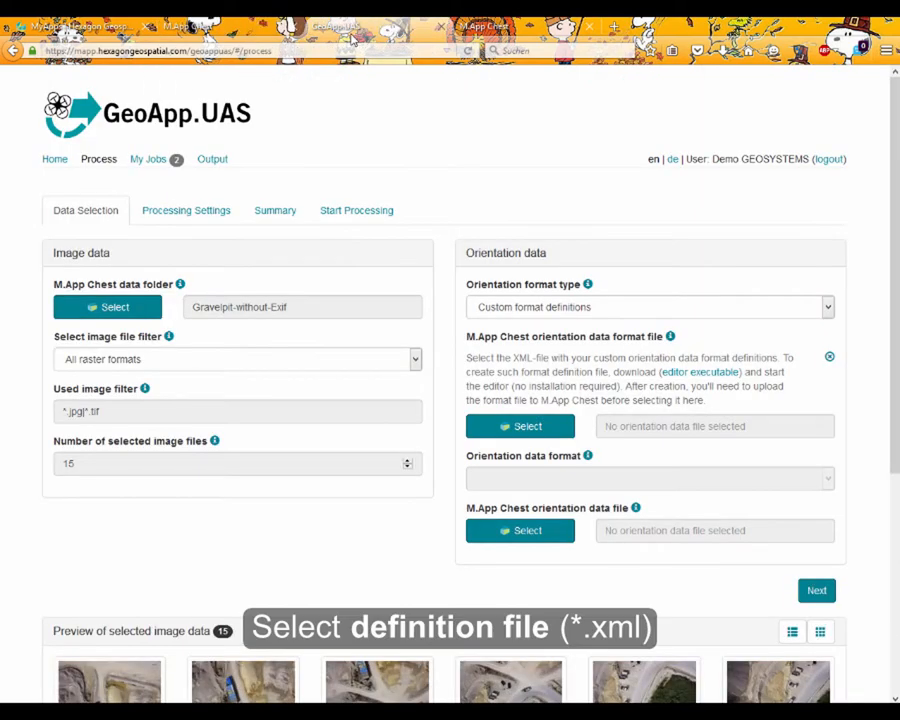
left_click(566, 436)
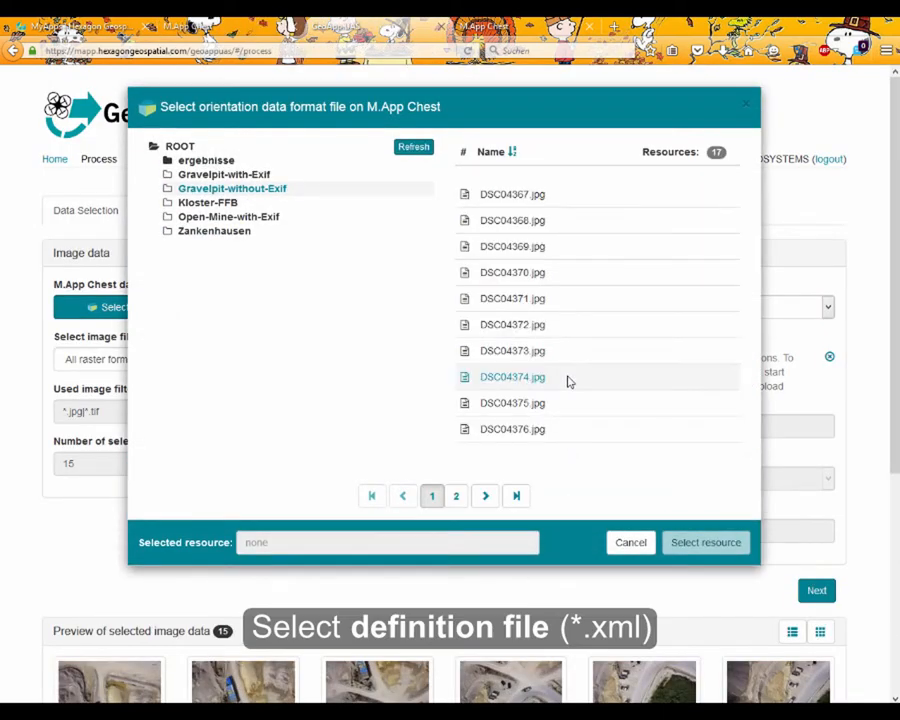
left_click(456, 495)
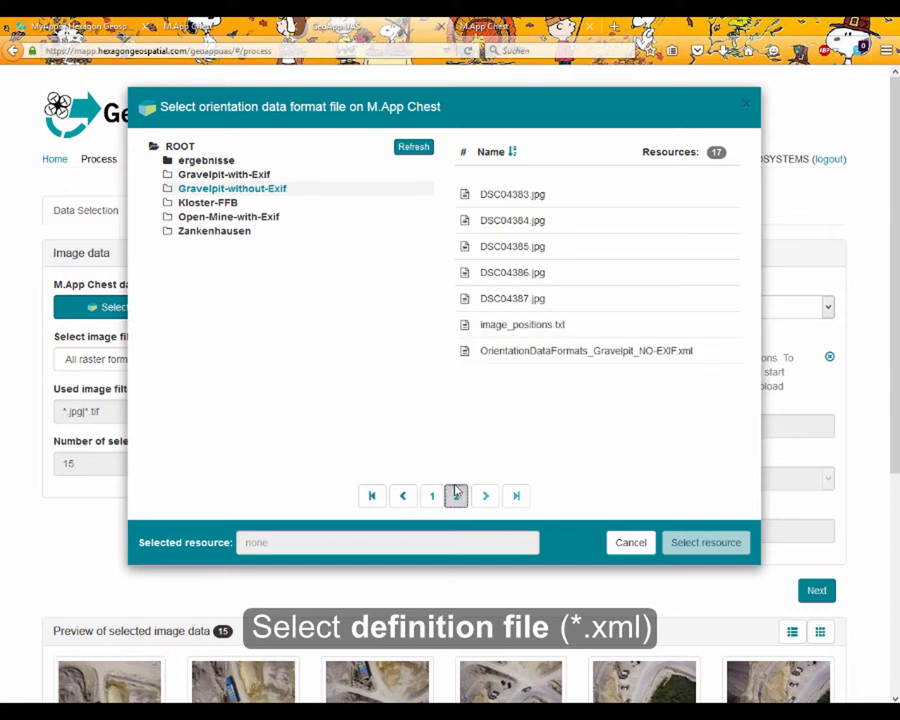
left_click(575, 353)
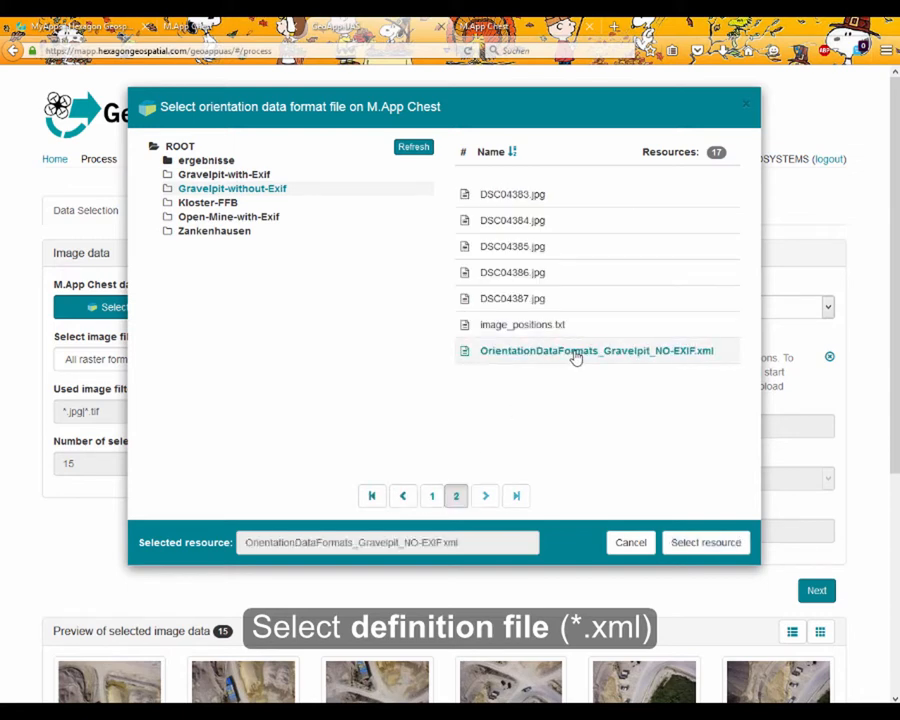
left_click(676, 545)
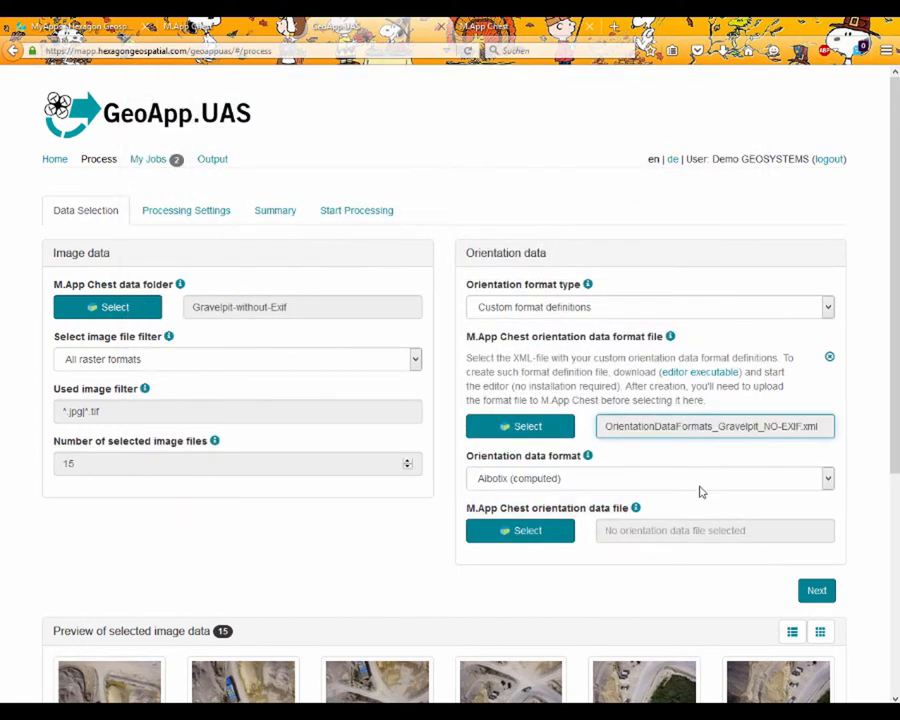
left_click(701, 485)
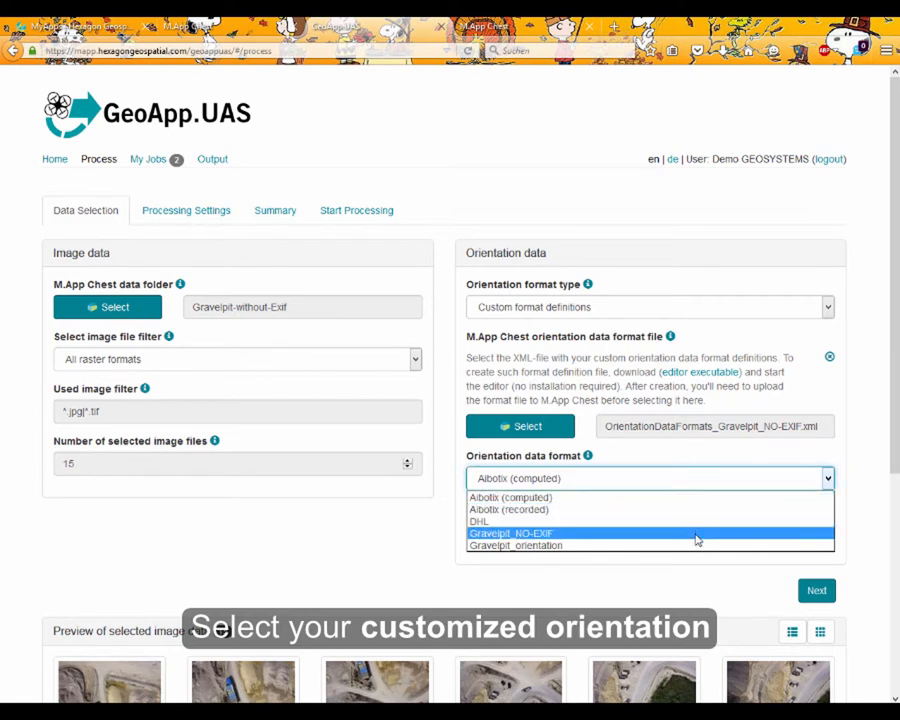
left_click(697, 534)
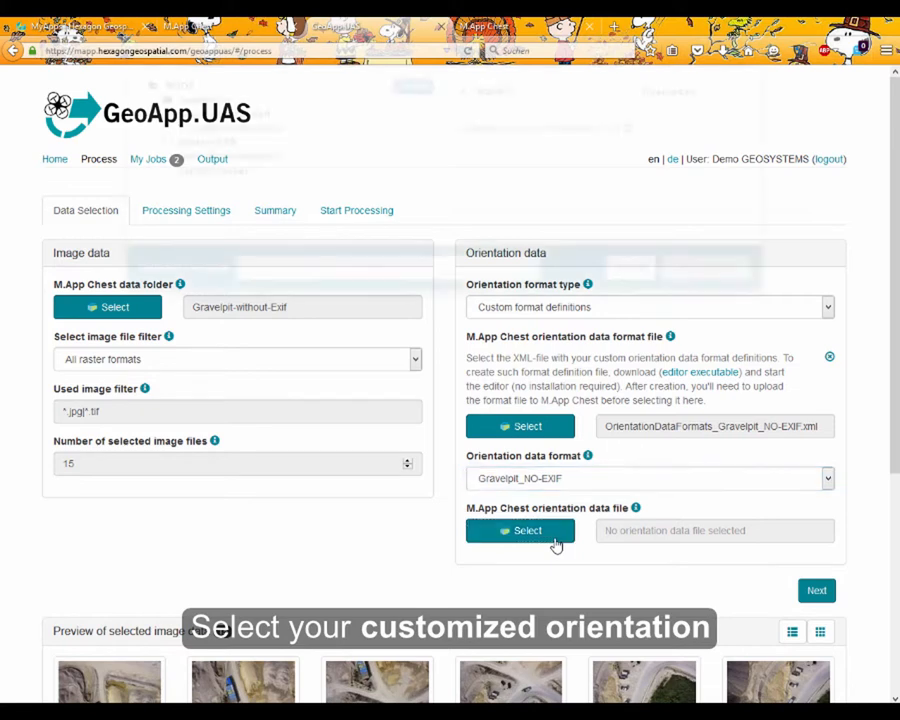
Select image_positions.txt from the Gravelpit-without-Exif folder as the orientation data file and show the processing summary.
left_click(520, 531)
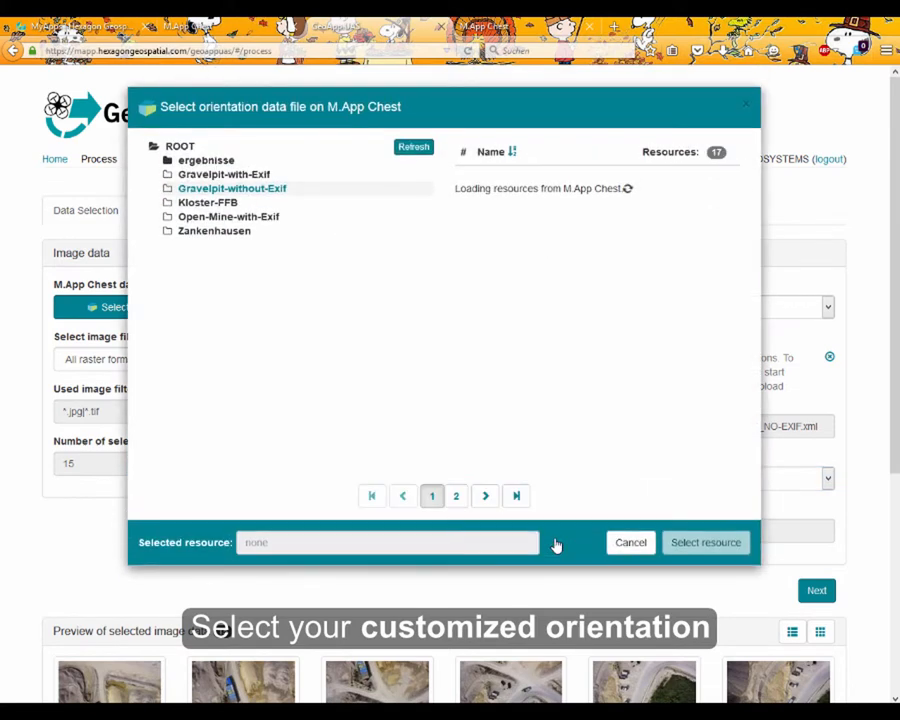
left_click(486, 496)
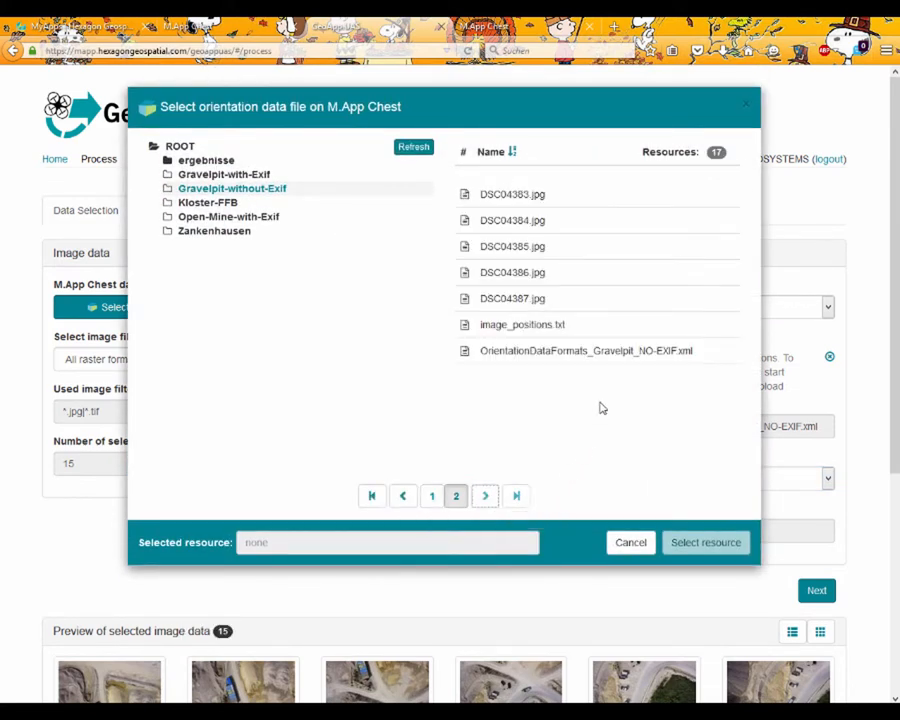
left_click(600, 326)
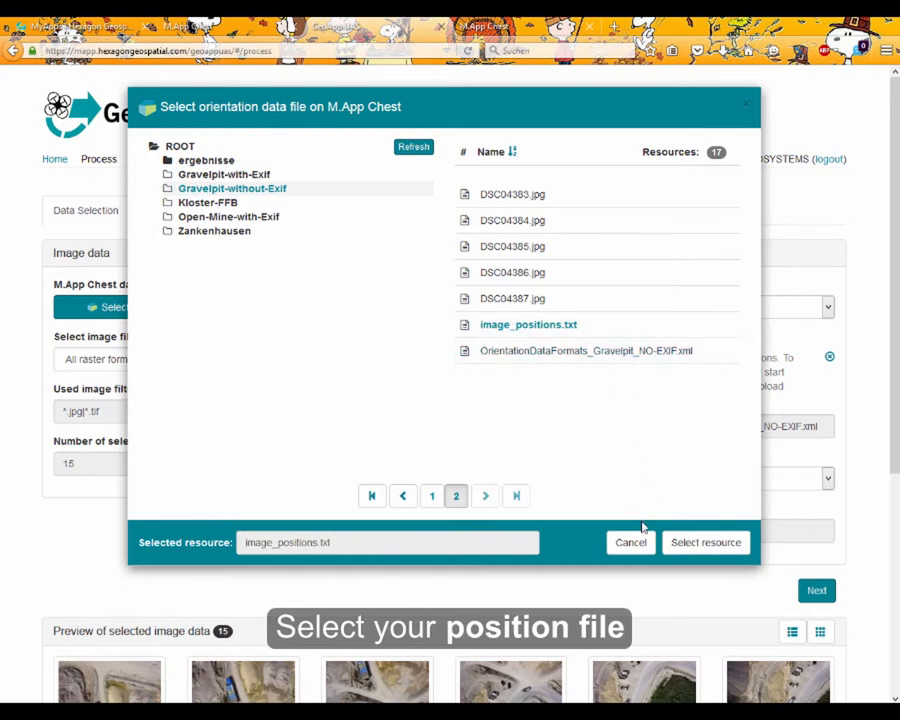
left_click(685, 546)
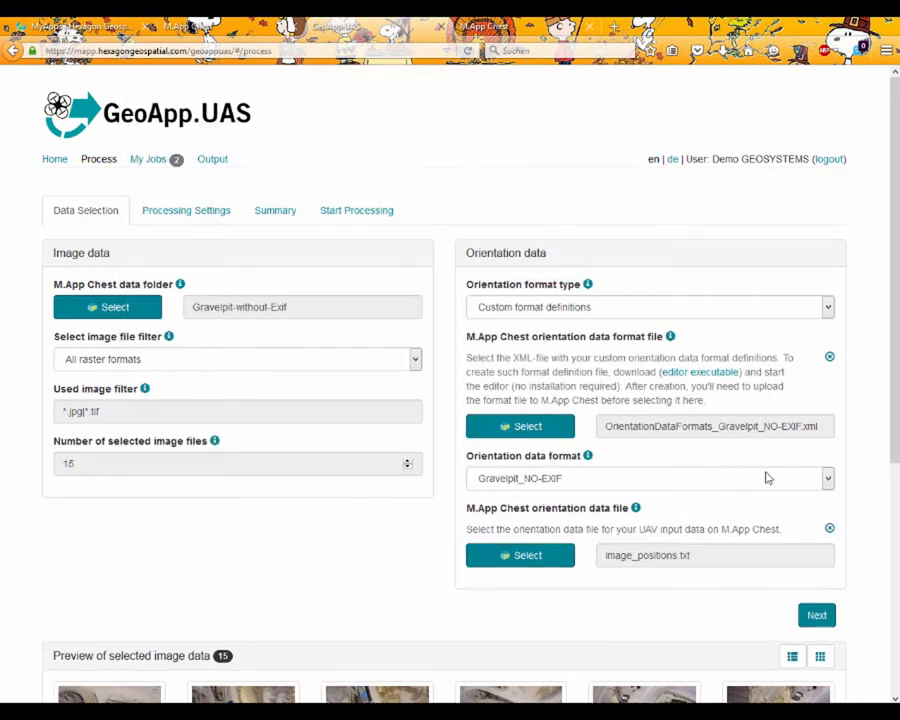
left_click(276, 211)
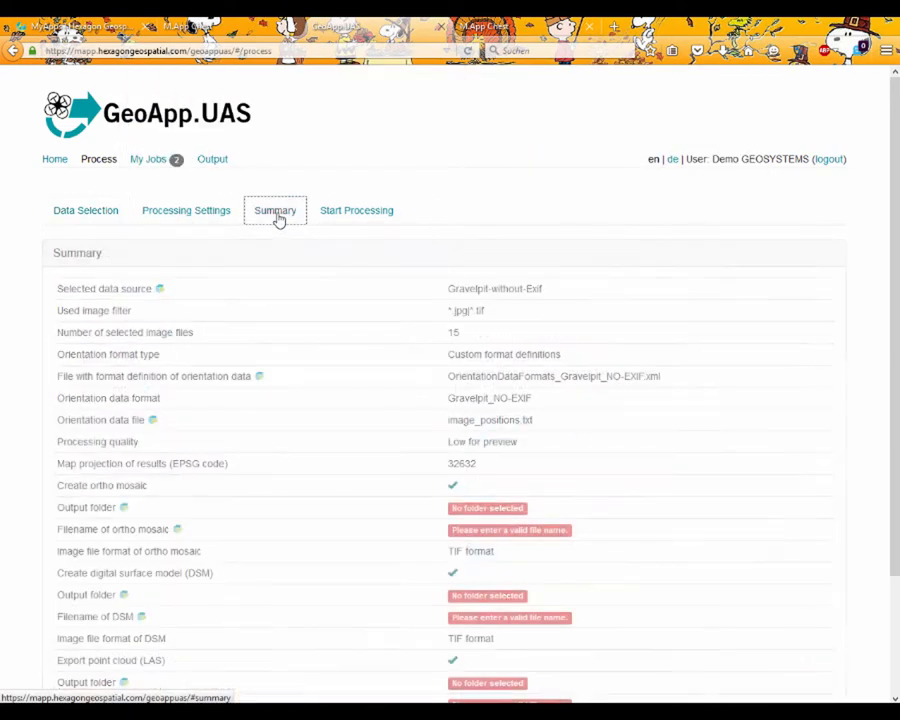